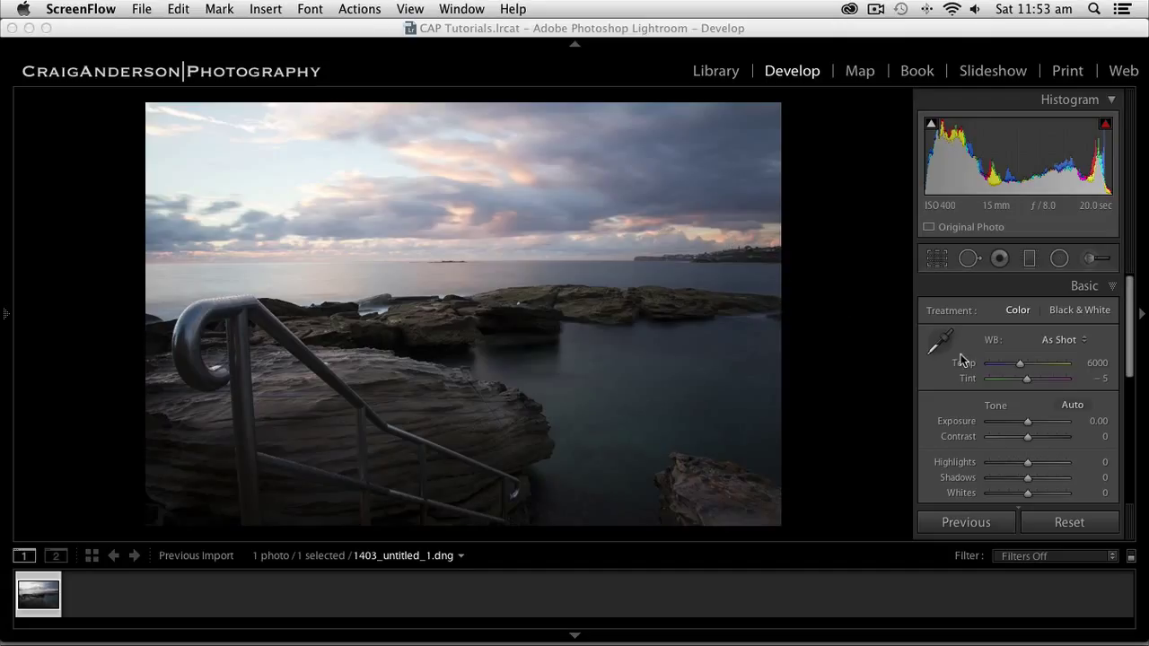
Step: Collapse the Basic panel so every Develop panel header is listed for 1403_untitled_1.dng
{"action": "left_click", "coordinate": [1093, 289]}
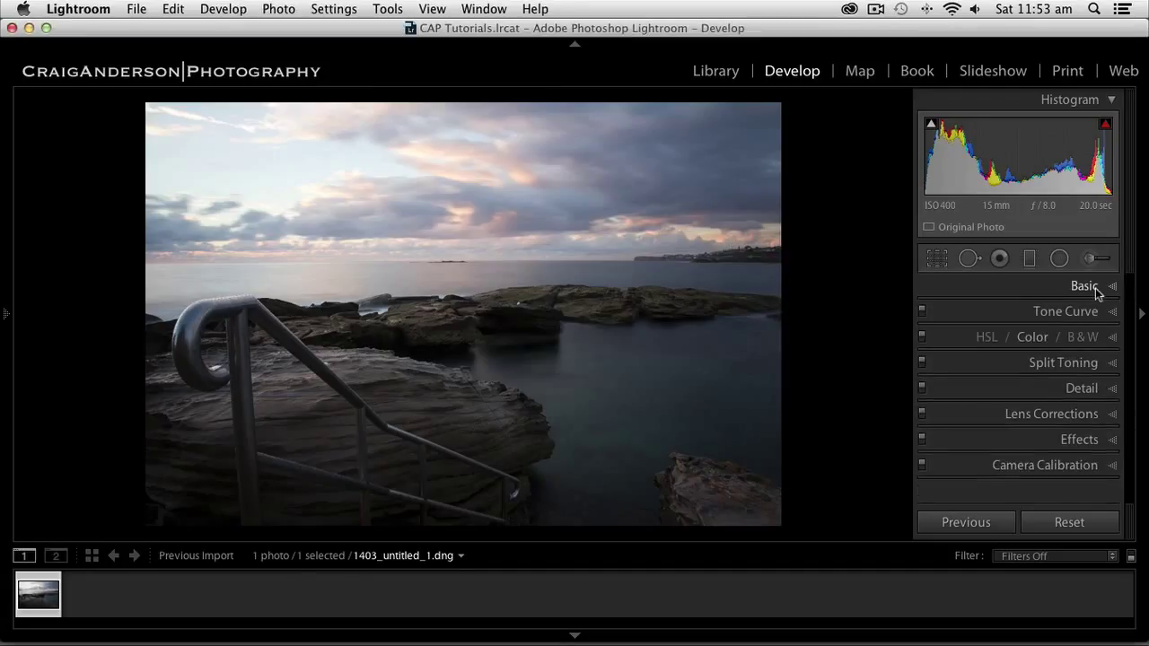
Step: Turn on Enable Profile Corrections and Remove Chromatic Aberration in Lens Corrections, then collapse the panel
{"action": "left_click", "coordinate": [1108, 417]}
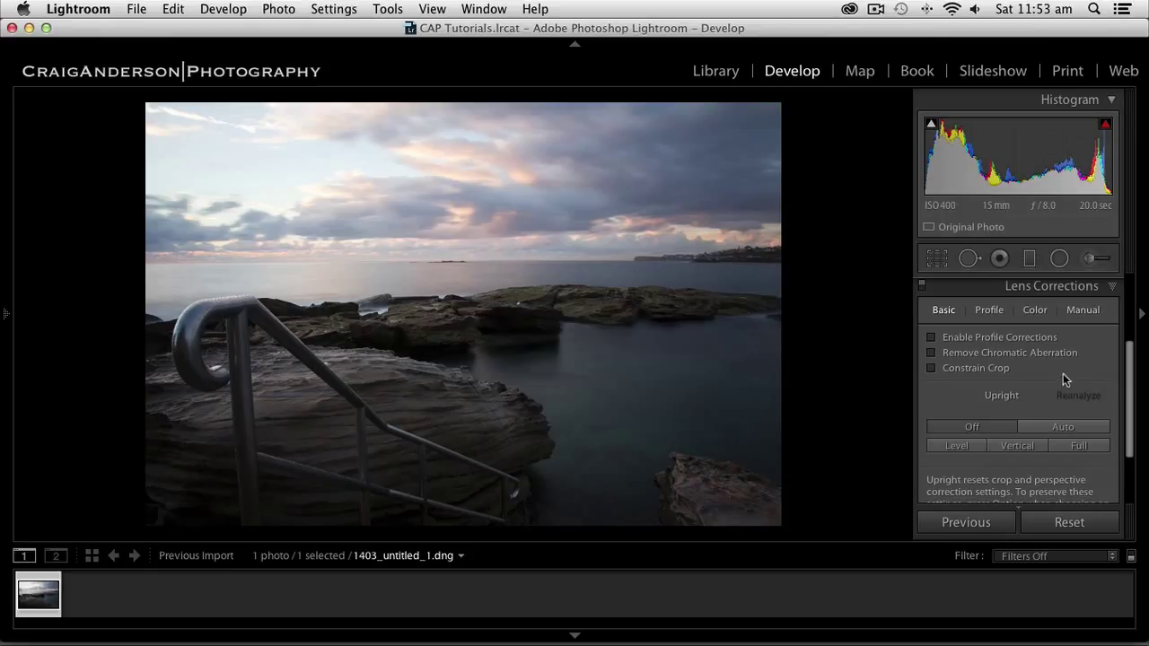
{"action": "left_click", "coordinate": [932, 338]}
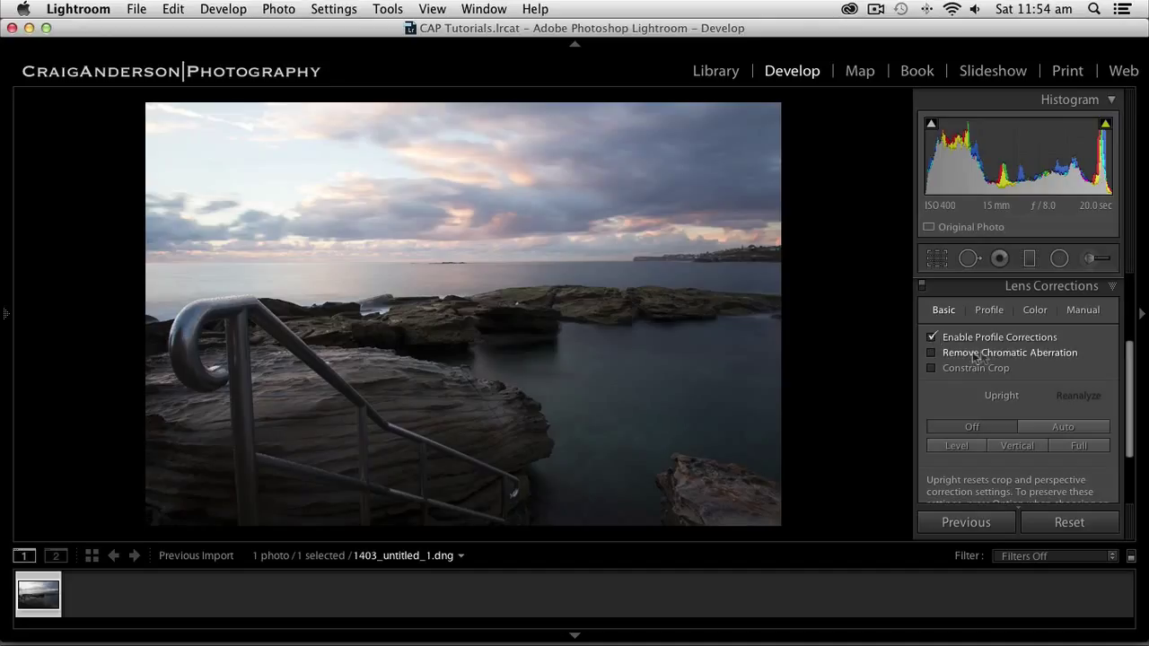
{"action": "left_click", "coordinate": [931, 353]}
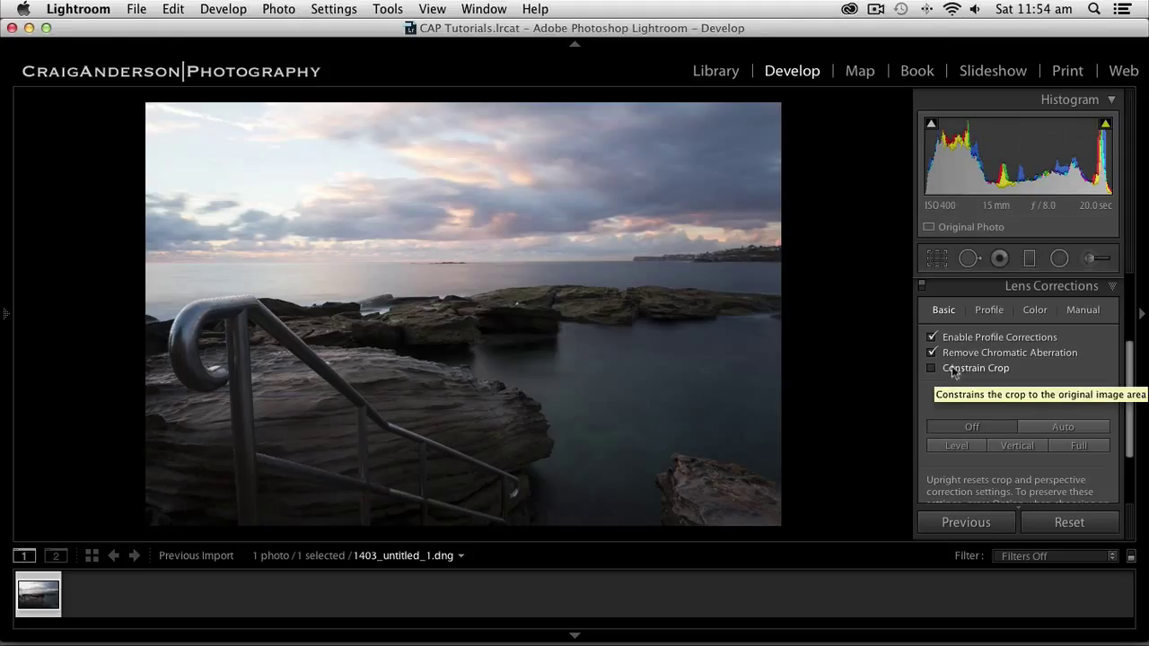
{"action": "left_click", "coordinate": [1110, 287]}
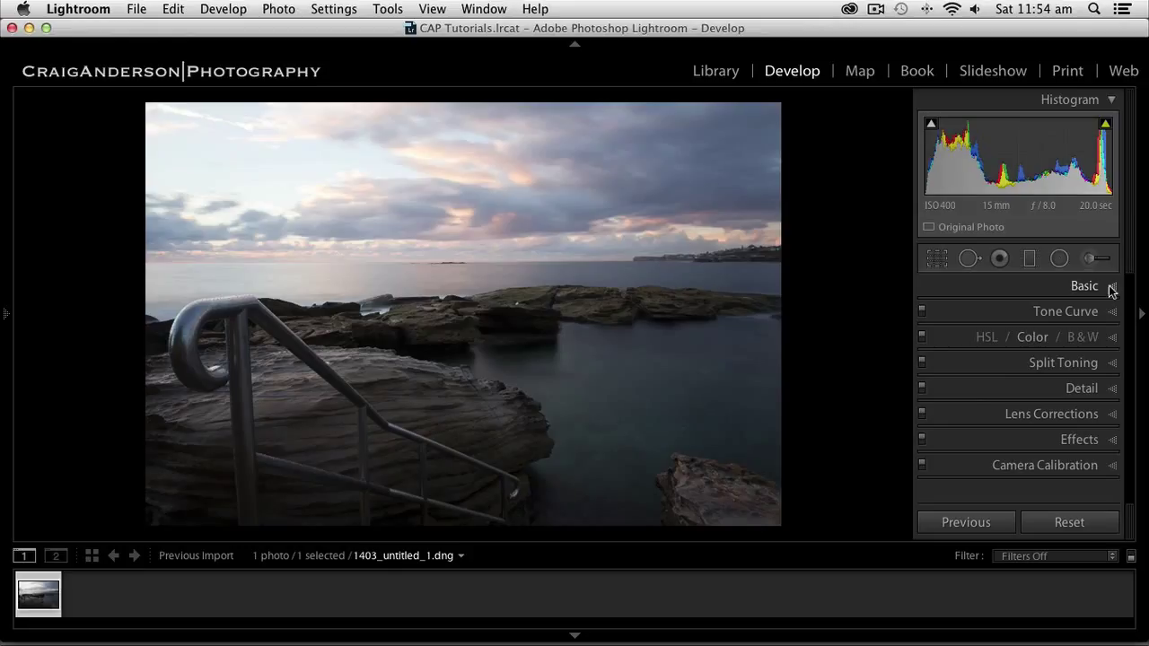
Step: Level the horizon with the Straighten tool at 0.20 and pull the crop's left edge slightly inward
{"action": "left_click", "coordinate": [936, 260]}
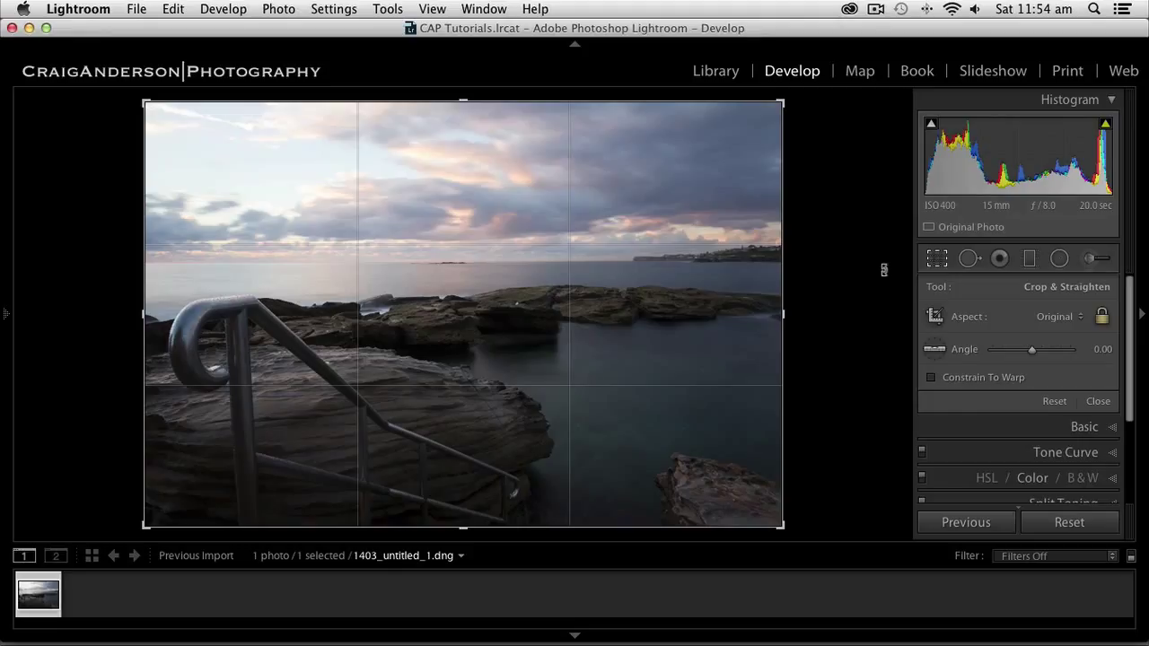
{"action": "left_click", "coordinate": [936, 351]}
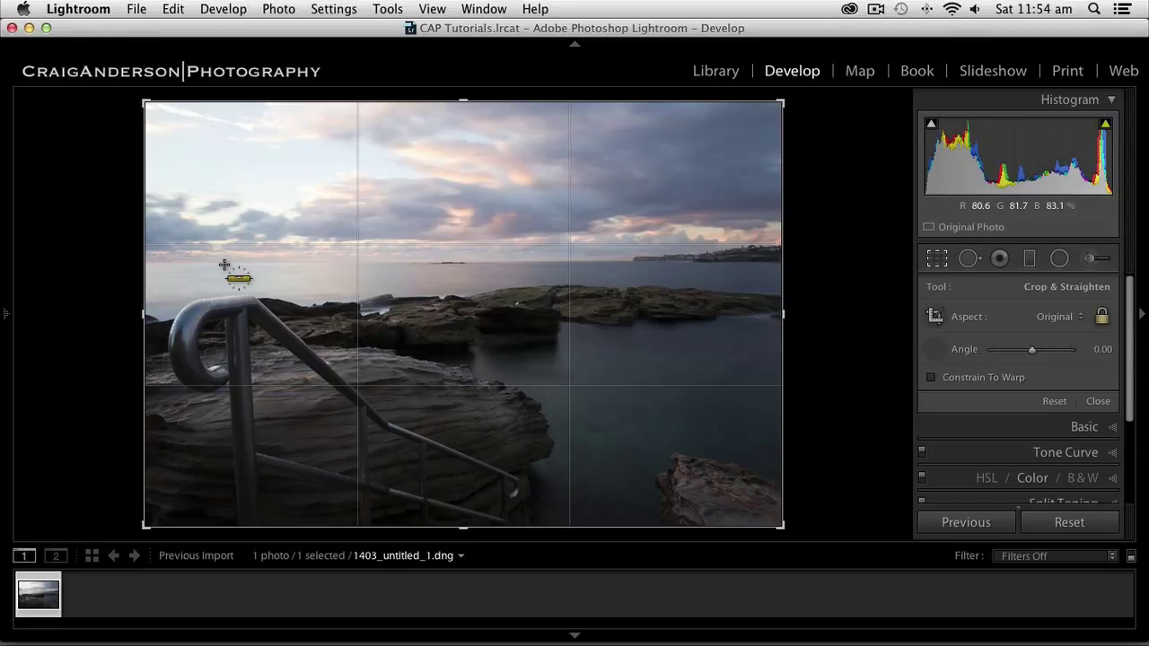
{"action": "left_click_drag", "start_coordinate": [224, 264], "coordinate": [595, 262]}
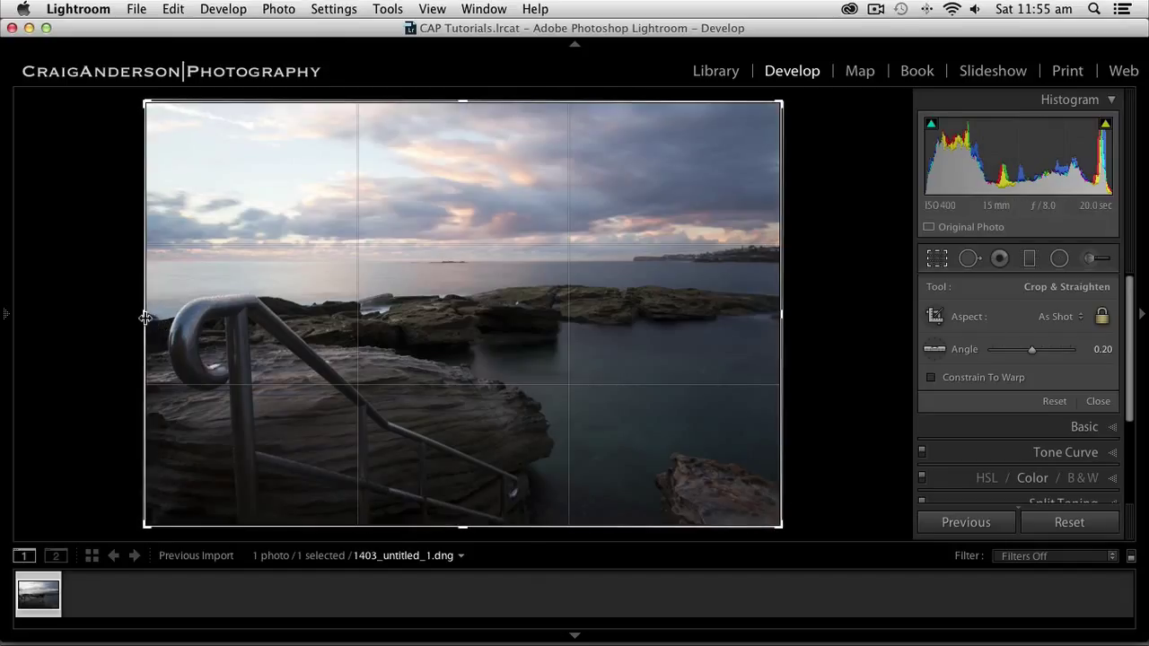
{"action": "left_click_drag", "start_coordinate": [147, 318], "coordinate": [151, 314]}
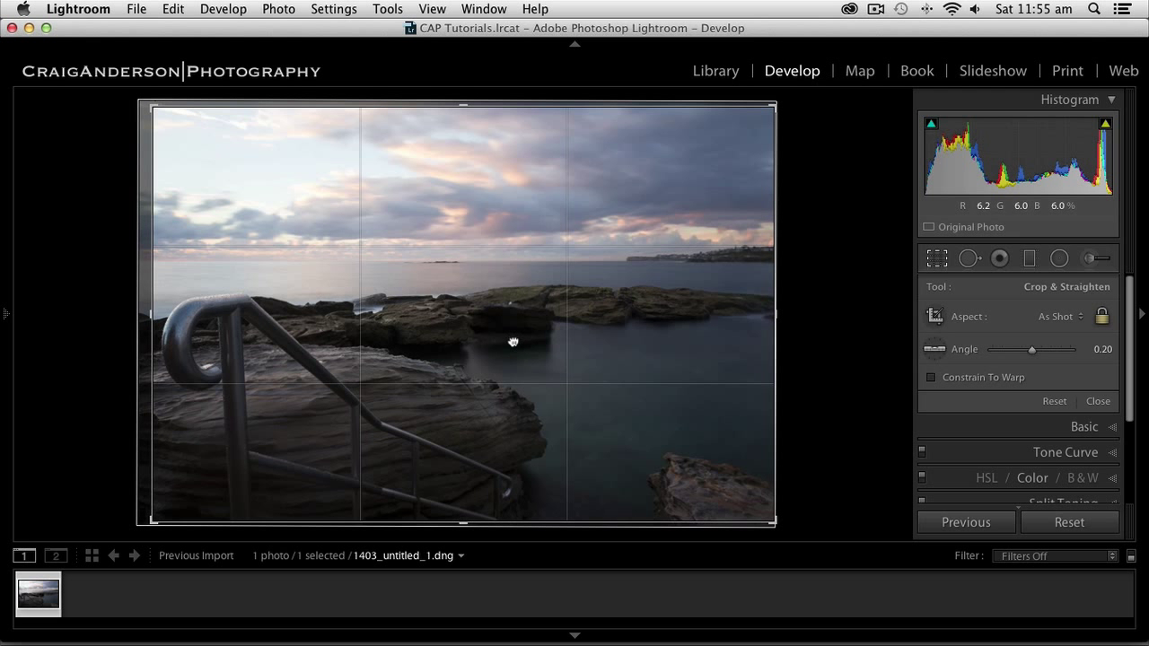
{"action": "left_click_drag", "start_coordinate": [512, 334], "coordinate": [512, 342]}
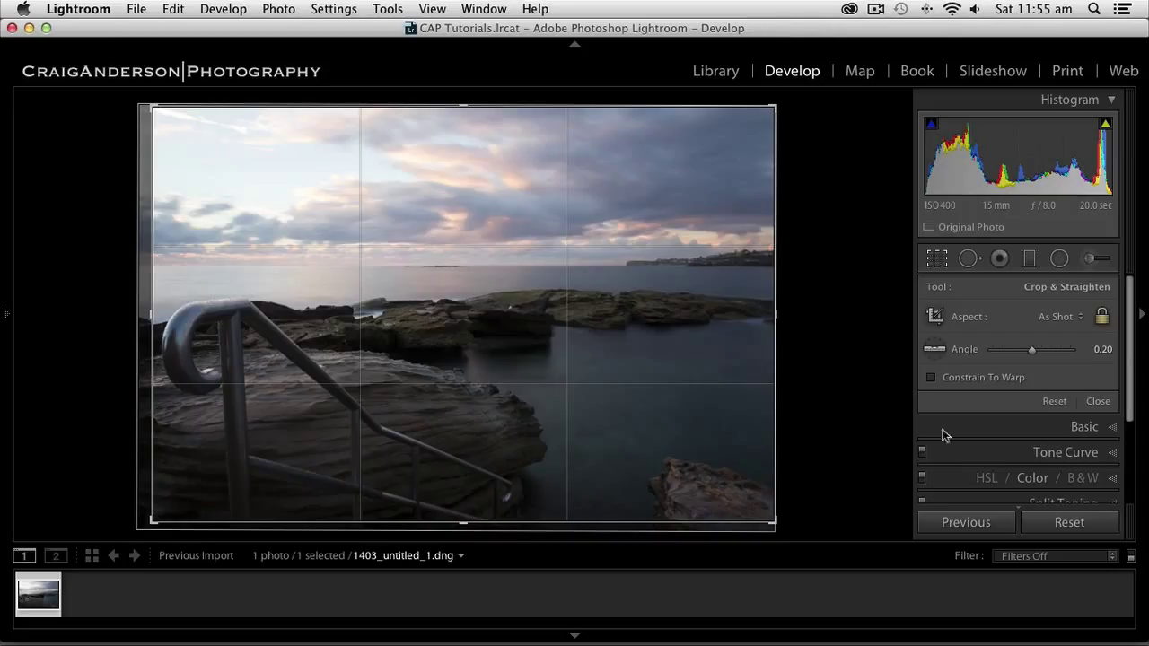
{"action": "left_click", "coordinate": [1099, 402]}
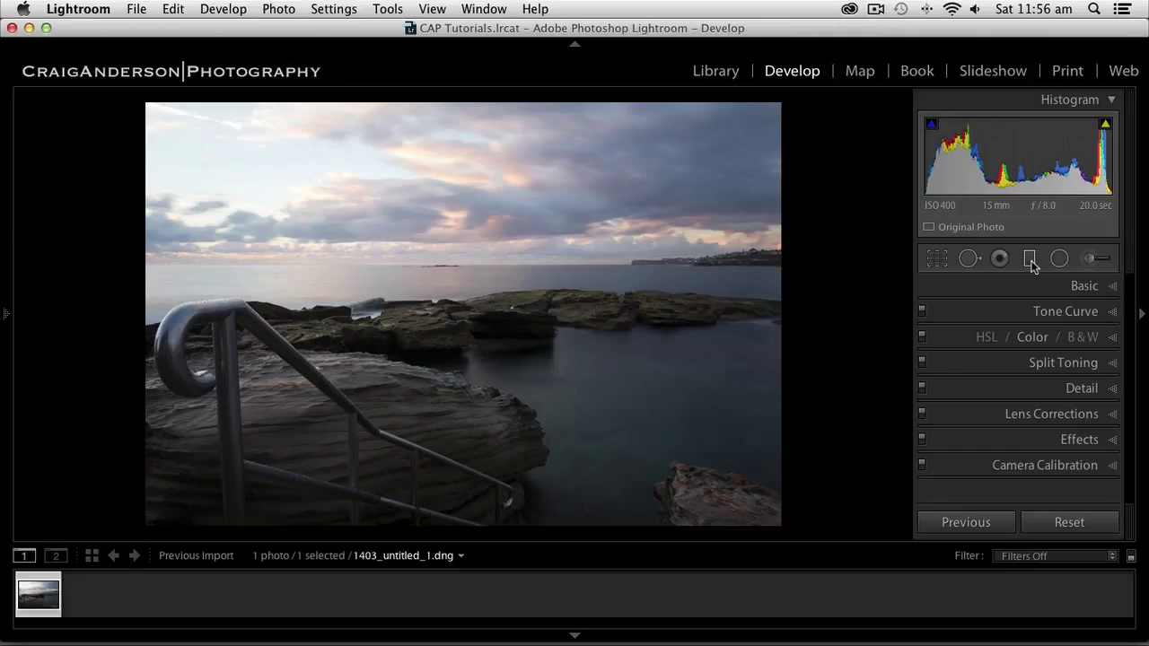
Step: Drag a level graduated filter over the horizon with -1.00 Exposure and 10 Contrast
{"action": "left_click", "coordinate": [1031, 260]}
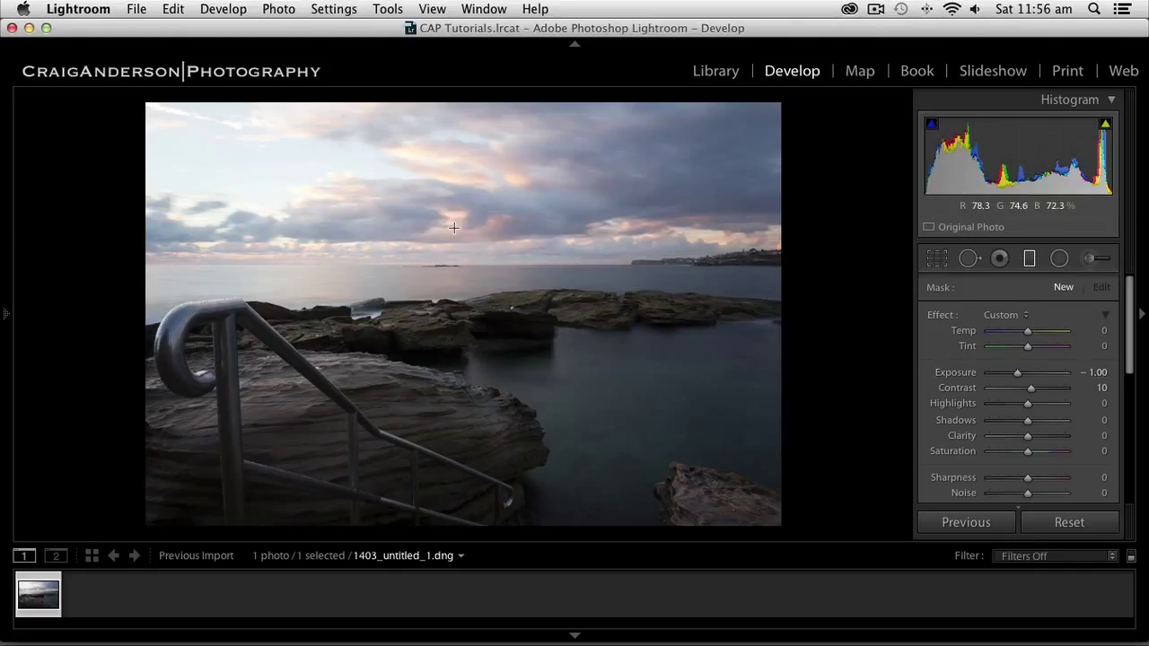
{"action": "left_click_drag", "start_coordinate": [450, 236], "coordinate": [450, 282]}
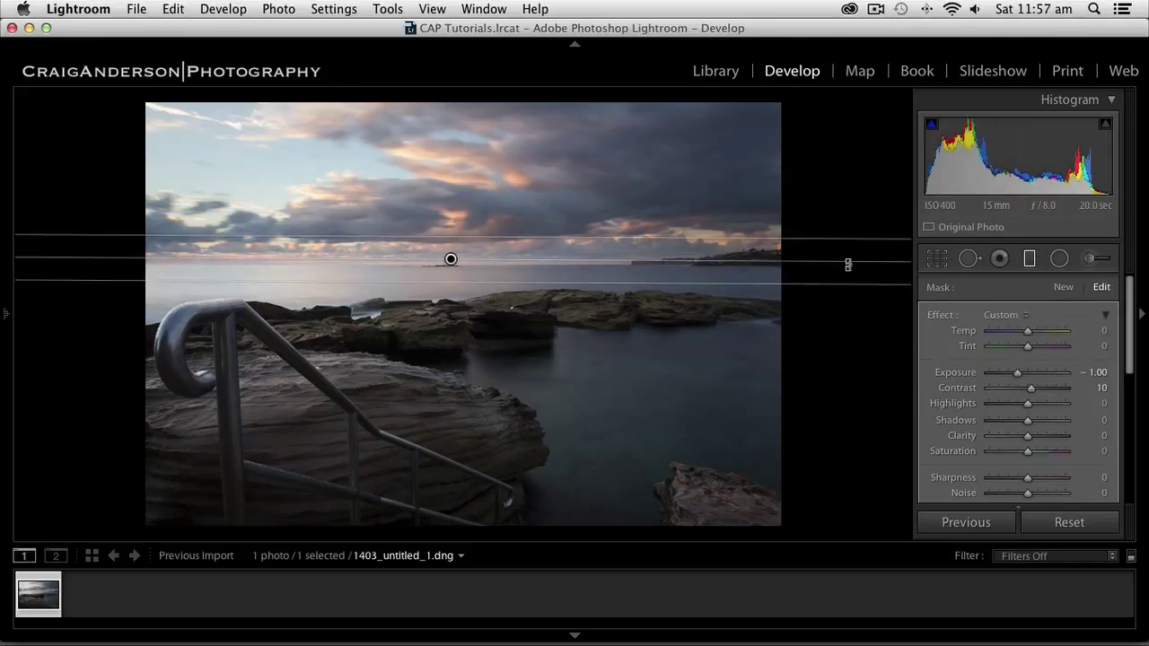
{"action": "left_click_drag", "start_coordinate": [847, 265], "coordinate": [847, 260]}
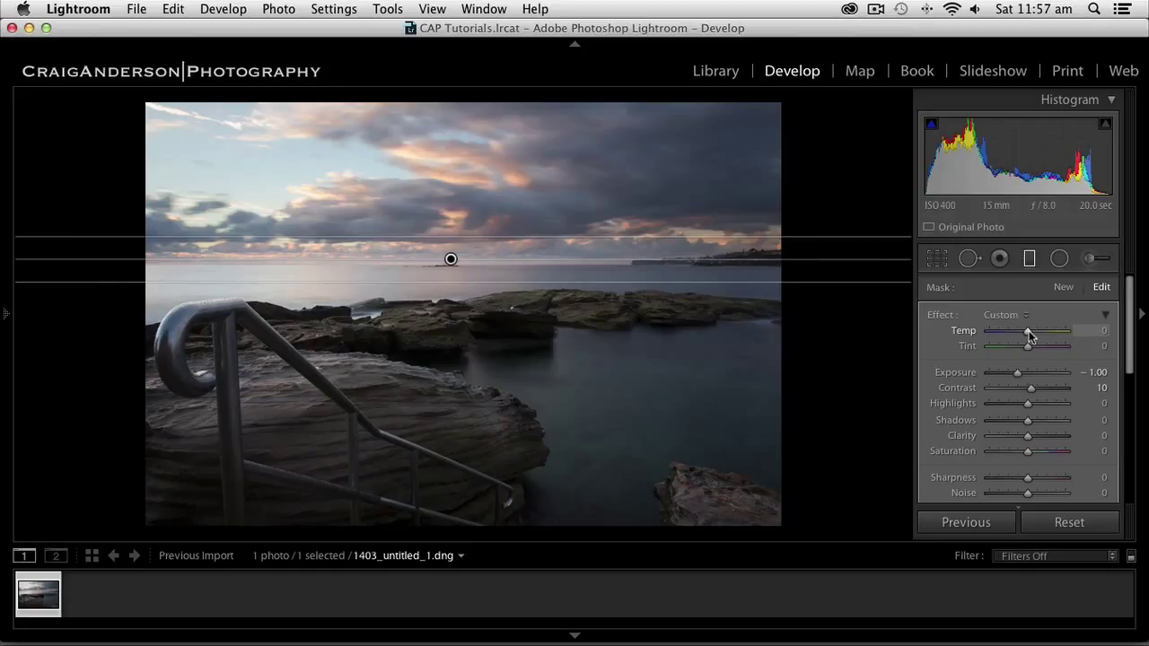
Step: Warm the graduated filter with Temp 14 and Tint 5, then close the filter tool
{"action": "left_click_drag", "start_coordinate": [1029, 334], "coordinate": [1034, 336]}
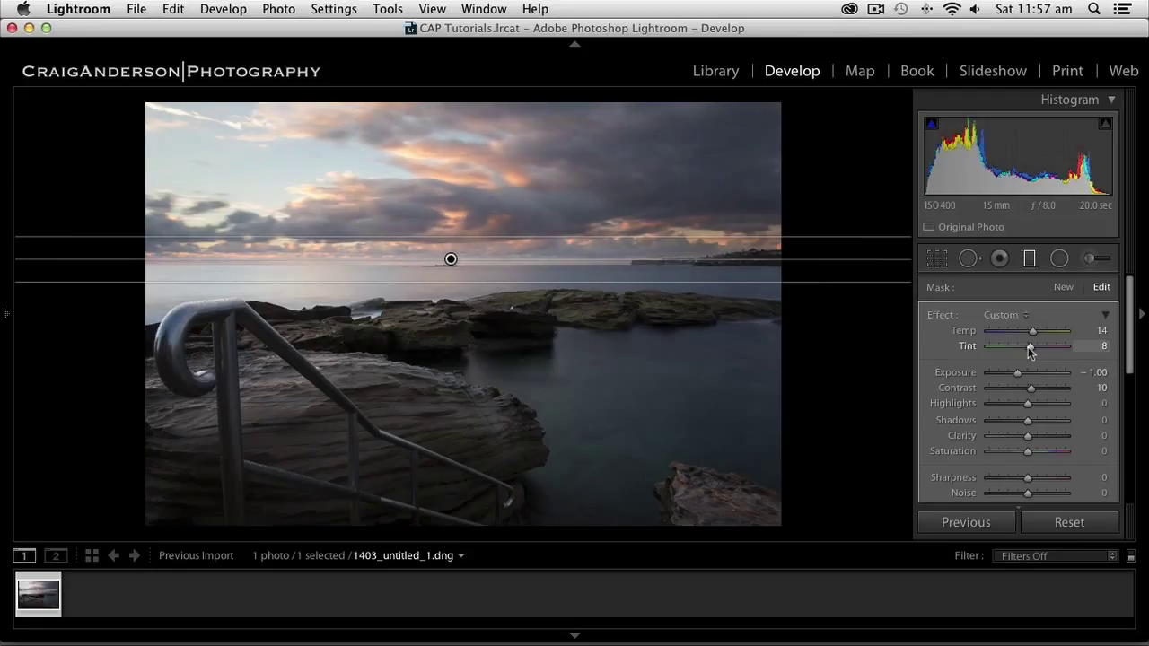
{"action": "left_click", "coordinate": [1102, 346]}
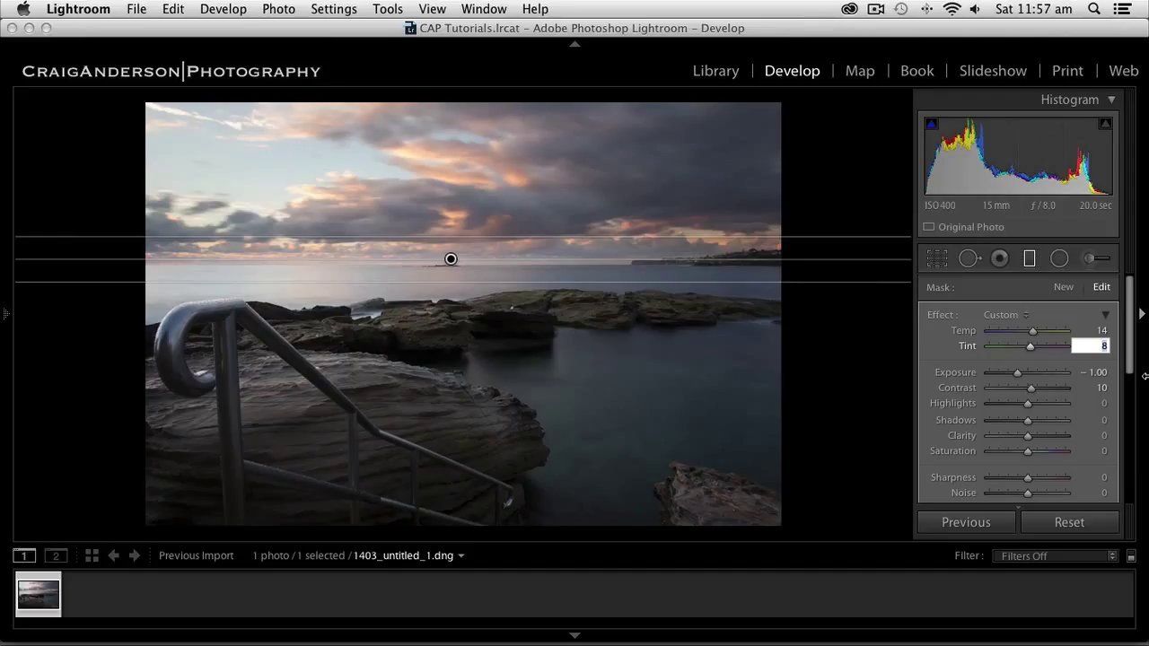
{"action": "type", "text": "5"}
{"action": "key", "text": "Tab"}
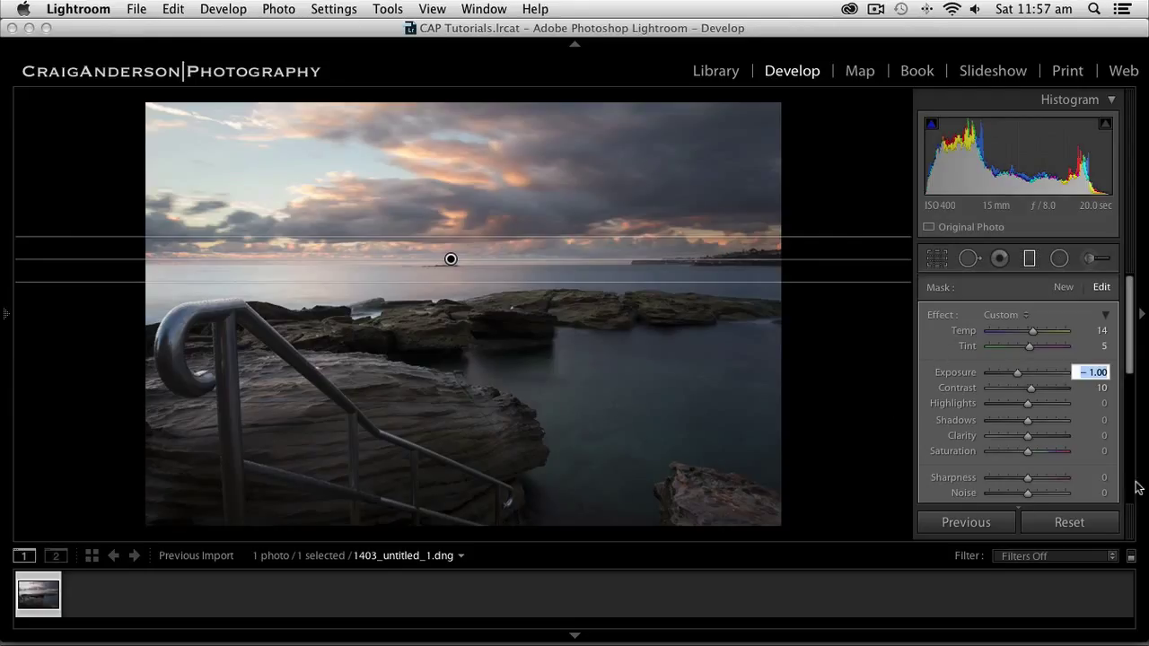
{"action": "scroll", "coordinate": [1025, 449], "scroll_direction": "down", "scroll_amount": 5}
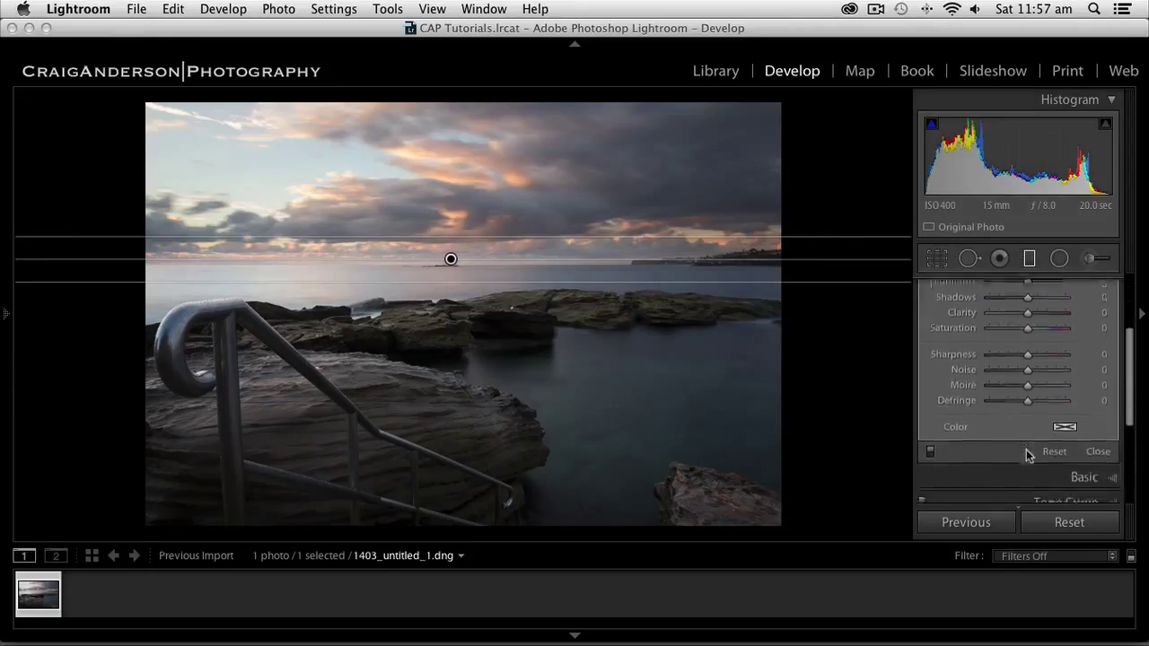
{"action": "left_click", "coordinate": [1098, 437]}
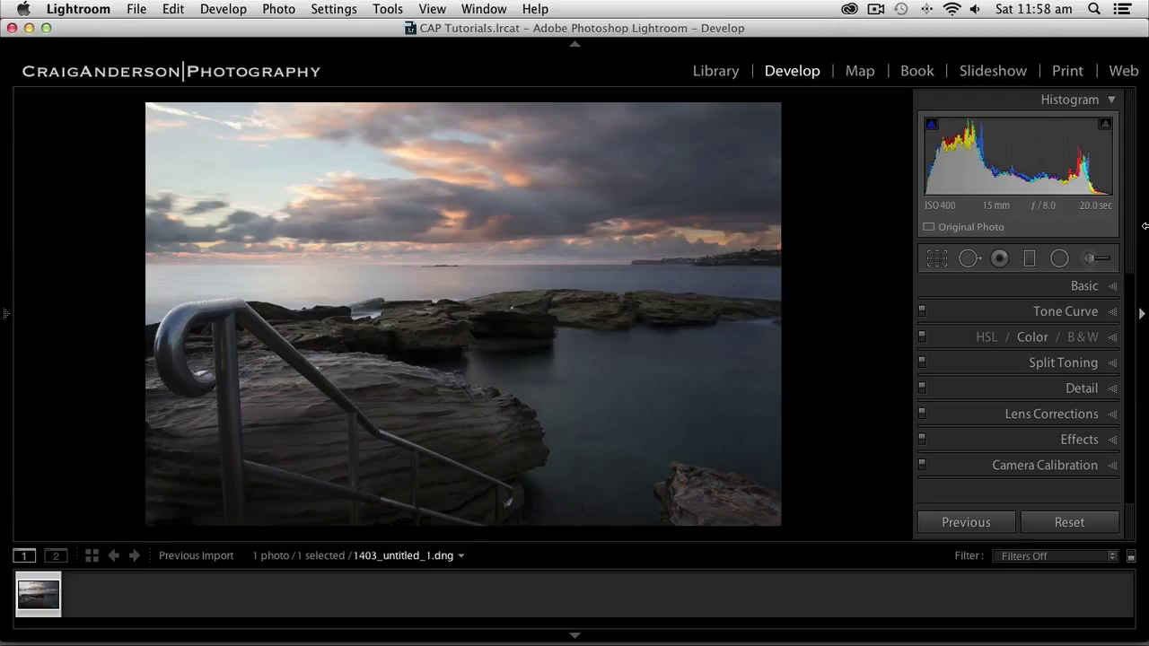
Step: Expand the Basic panel and set the white balance Temp to 6150
{"action": "left_click", "coordinate": [1112, 288]}
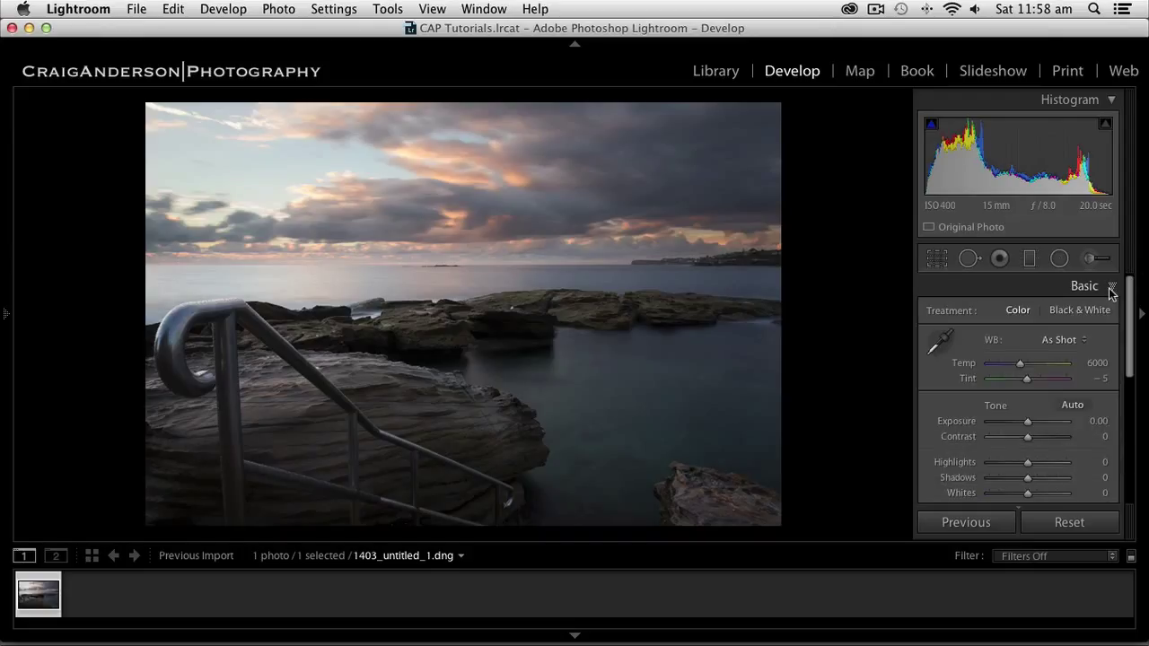
{"action": "scroll", "coordinate": [1111, 292], "scroll_direction": "down", "scroll_amount": 2}
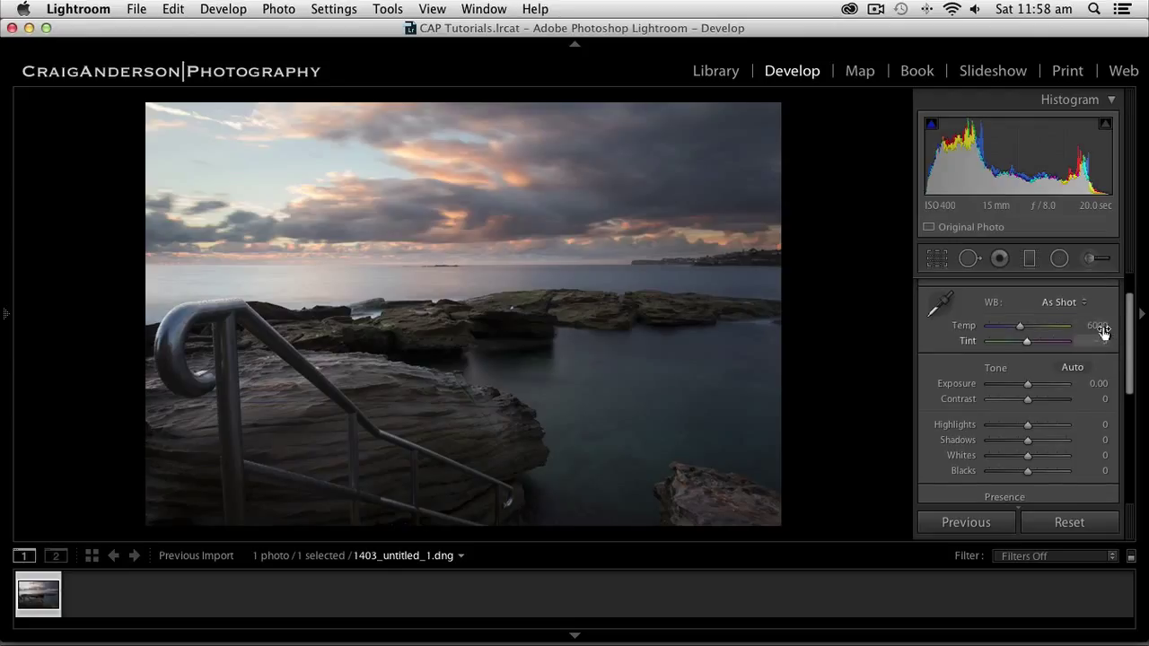
{"action": "left_click", "coordinate": [1100, 326]}
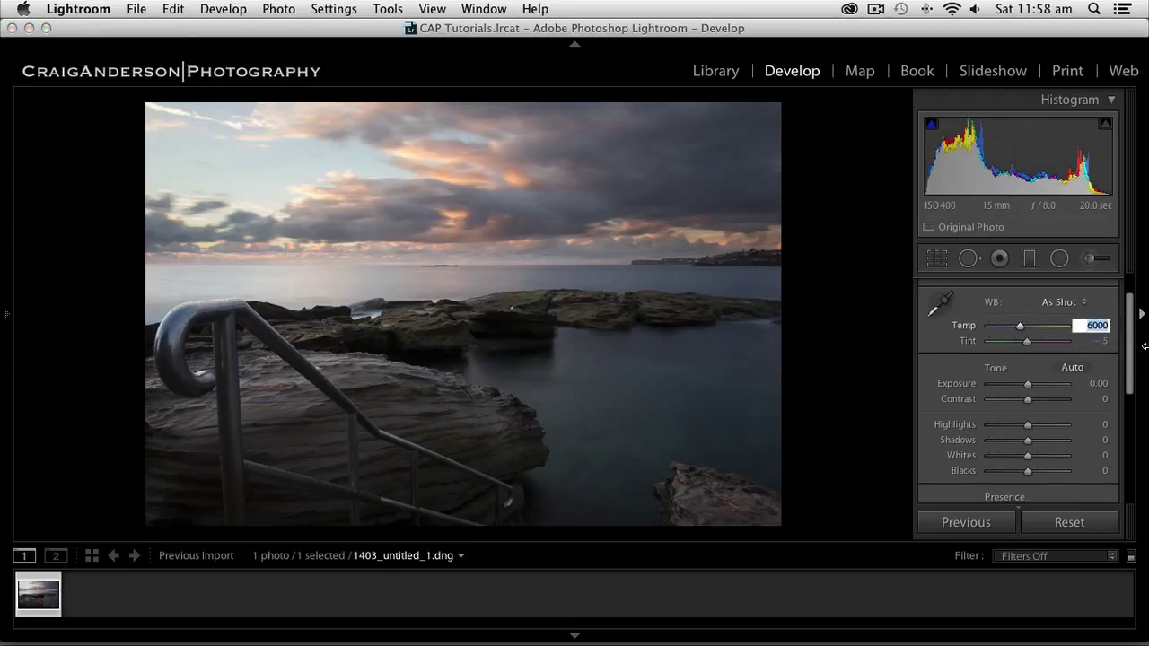
{"action": "type", "text": "6150"}
{"action": "key", "text": "Return"}
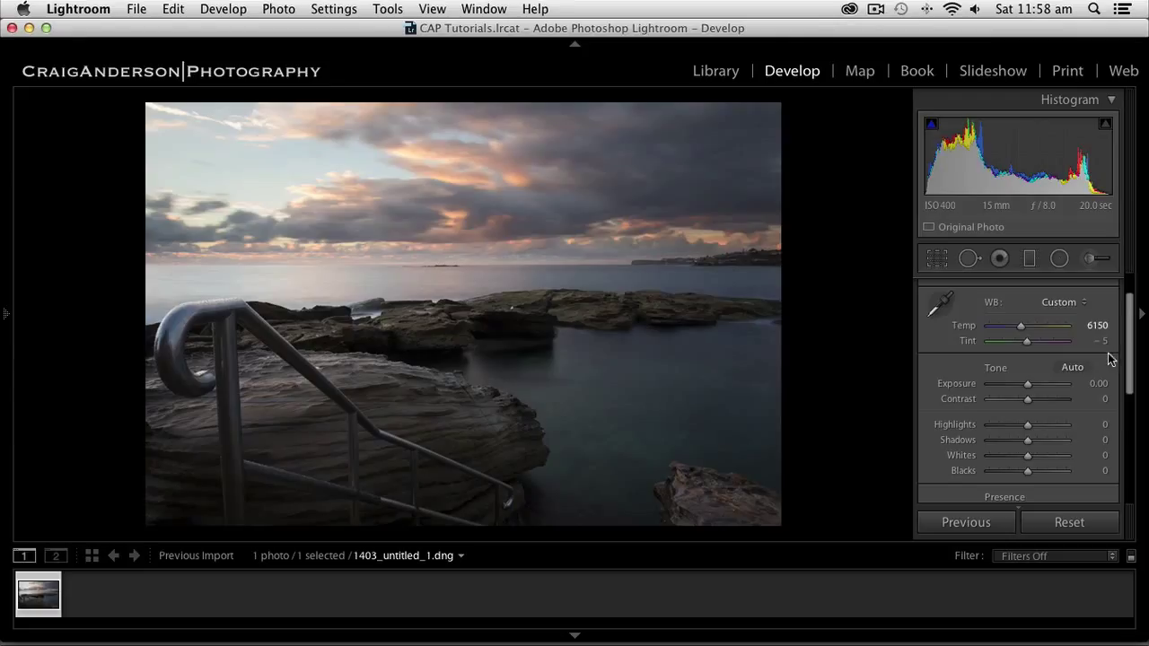
Step: Set Exposure to +0.10 and Contrast to +10 in the Basic panel
{"action": "scroll", "coordinate": [1108, 356], "scroll_direction": "down", "scroll_amount": 2}
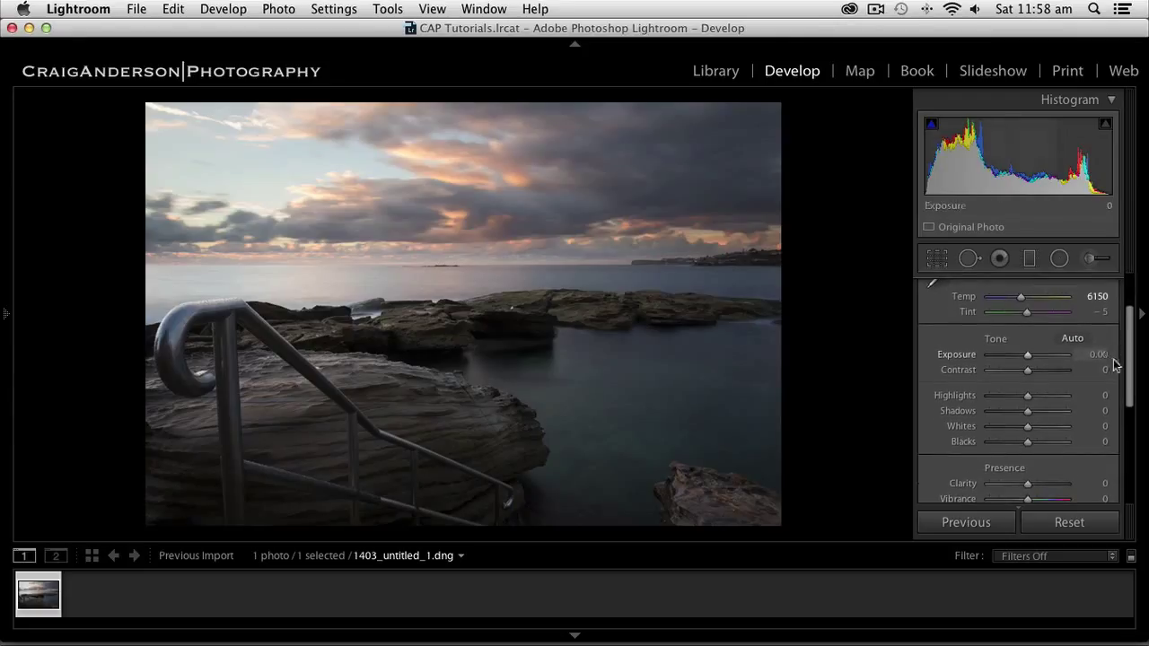
{"action": "left_click", "coordinate": [1106, 353]}
{"action": "type", "text": "0.1"}
{"action": "key", "text": "Return"}
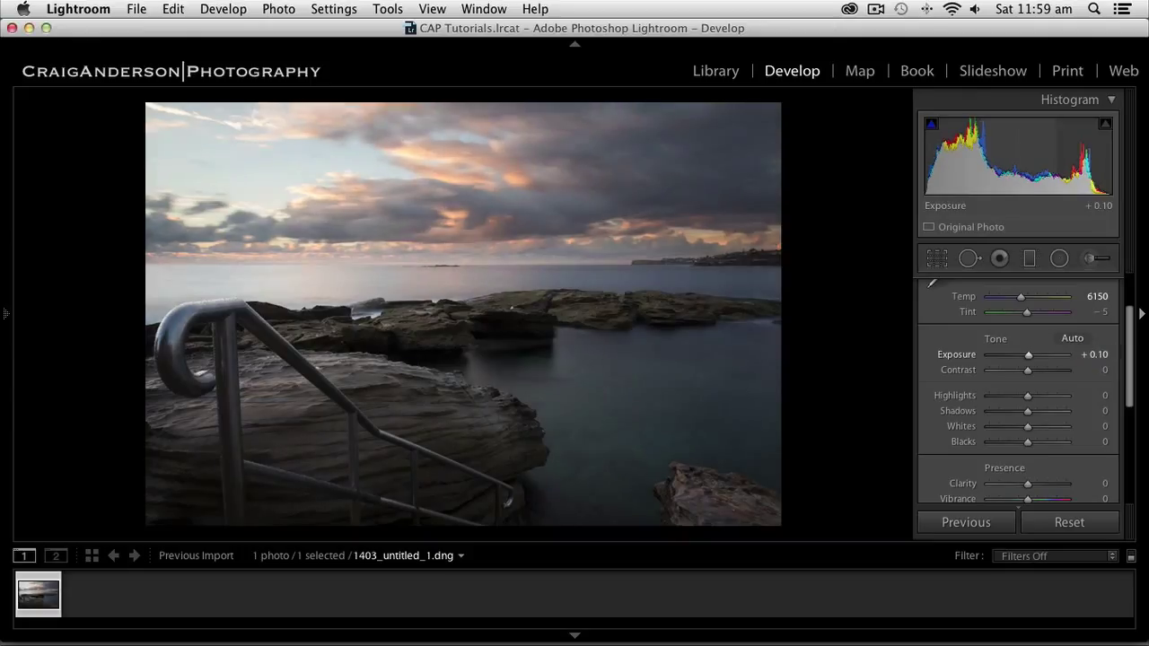
{"action": "left_click", "coordinate": [1101, 371]}
{"action": "type", "text": "10"}
{"action": "key", "text": "Return"}
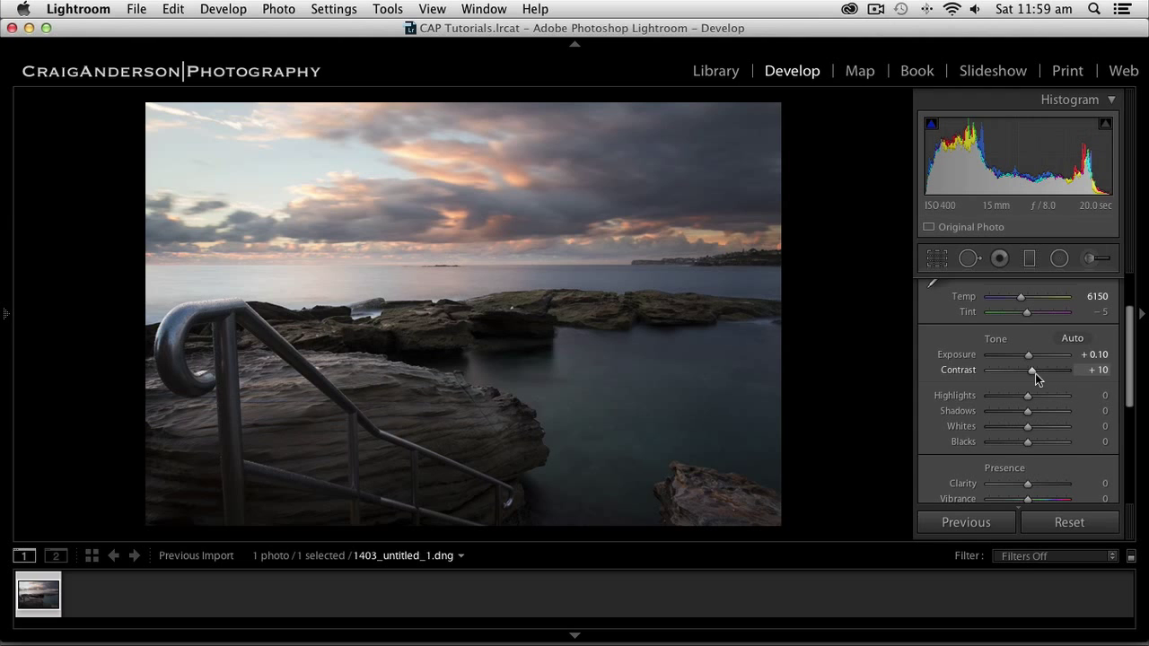
{"action": "mouse_move", "coordinate": [1035, 373]}
{"action": "left_mouse_down"}
{"action": "mouse_move", "coordinate": [1051, 372]}
{"action": "mouse_move", "coordinate": [1007, 373]}
{"action": "mouse_move", "coordinate": [1049, 374]}
{"action": "mouse_move", "coordinate": [1010, 376]}
{"action": "mouse_move", "coordinate": [1034, 376]}
{"action": "left_mouse_up"}
Step: Lower Highlights to -90 and switch to the Before view to compare with the original
{"action": "scroll", "coordinate": [1119, 399], "scroll_direction": "down", "scroll_amount": 2}
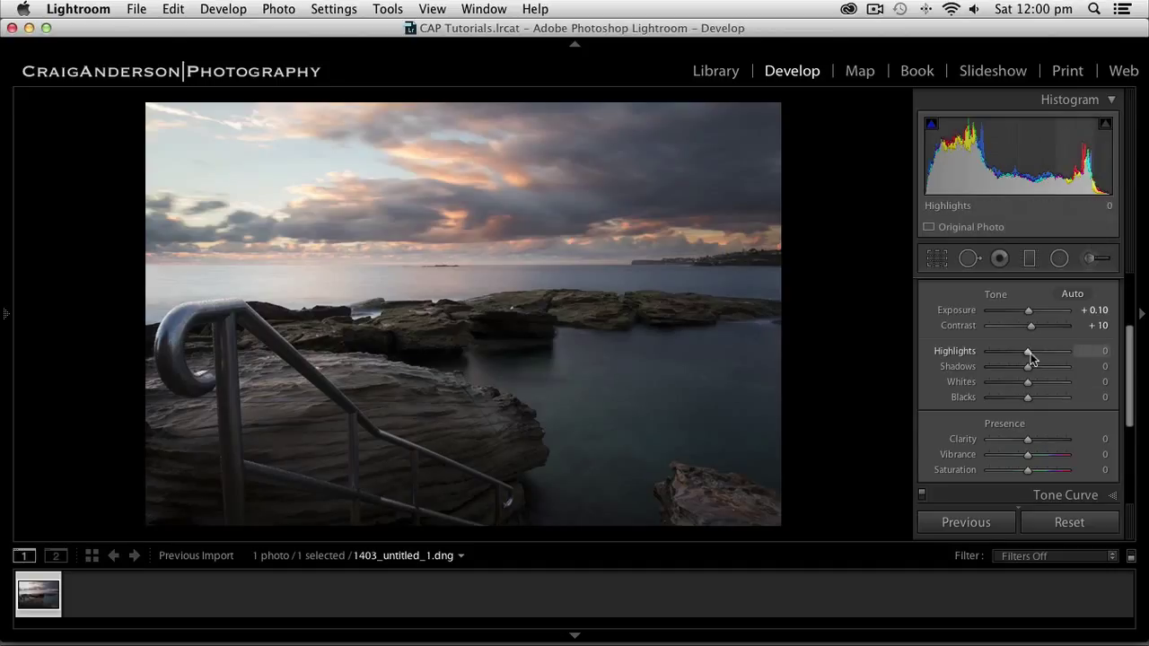
{"action": "left_click_drag", "start_coordinate": [1031, 353], "coordinate": [995, 361]}
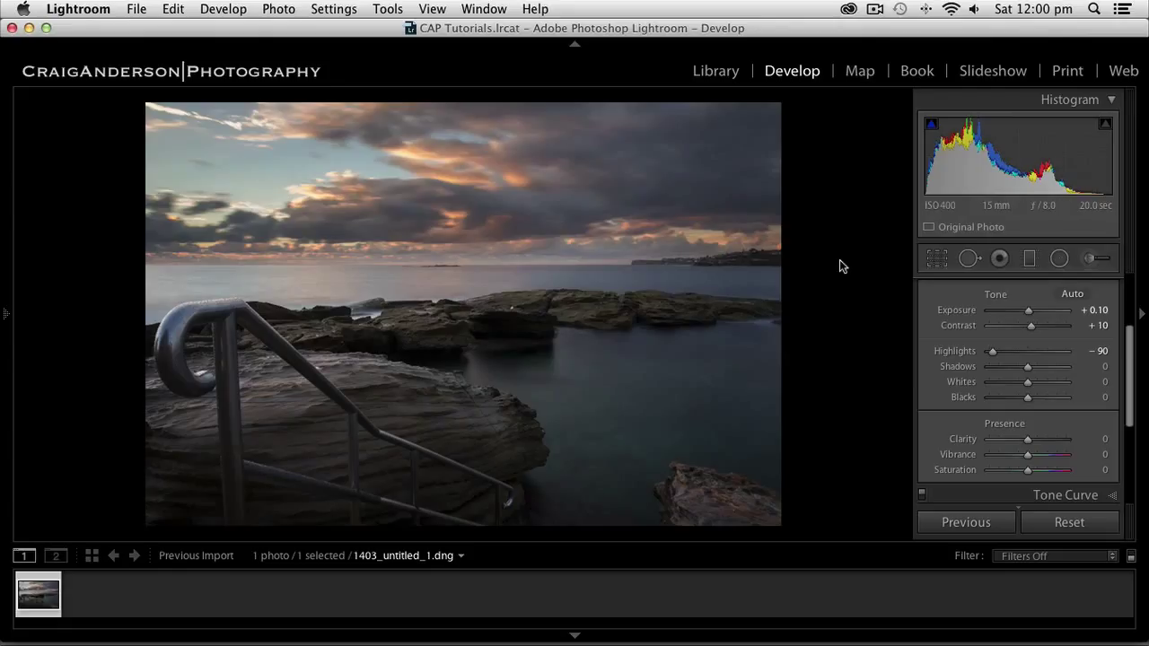
{"action": "key", "text": "backslash"}
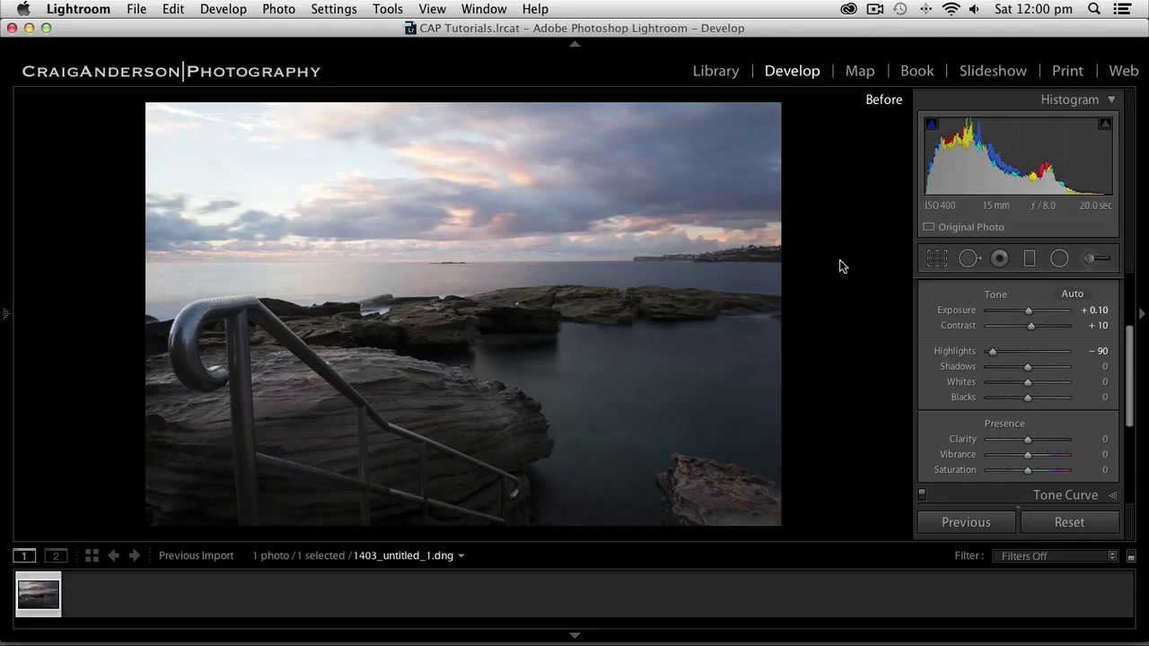
Step: Return to the After view and set Shadows -13, Whites +10 and Blacks +7
{"action": "key", "text": "backslash"}
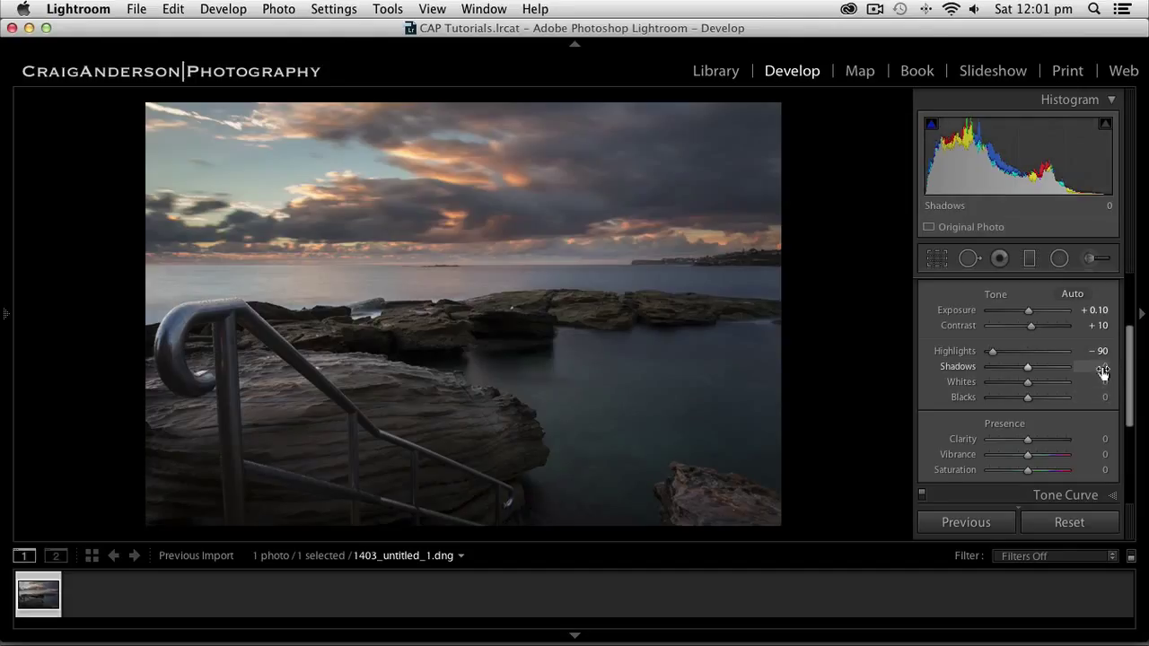
{"action": "left_click_drag", "start_coordinate": [1105, 368], "coordinate": [1093, 365]}
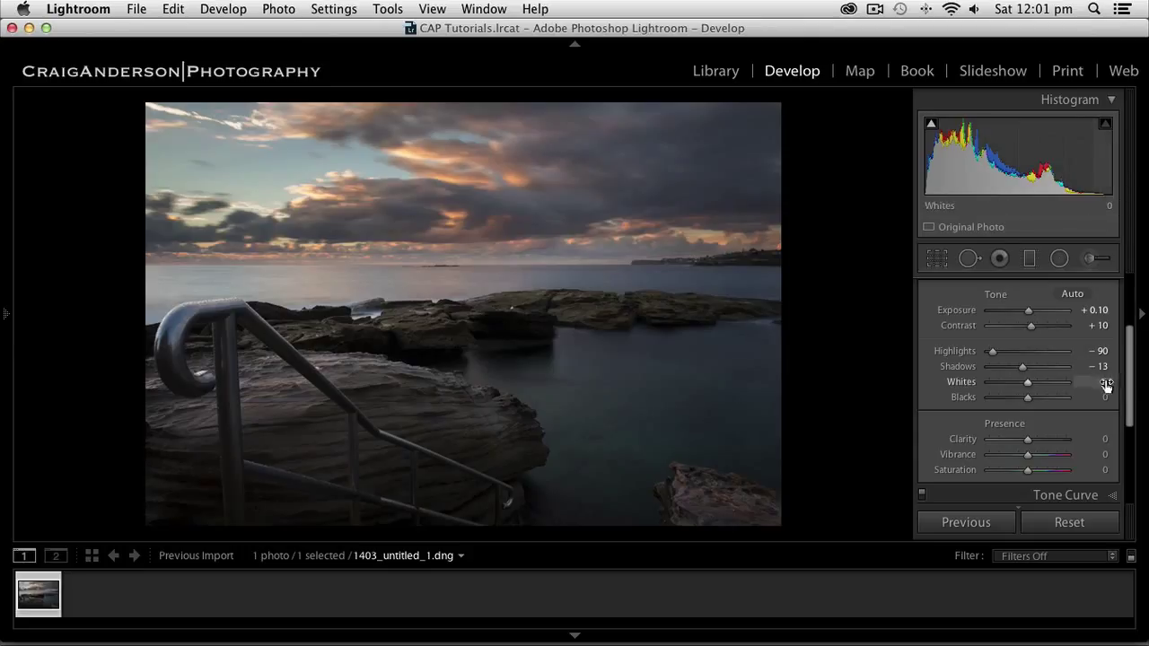
{"action": "left_click_drag", "start_coordinate": [1104, 383], "coordinate": [1115, 383]}
{"action": "left_click_drag", "start_coordinate": [1114, 383], "coordinate": [1116, 384]}
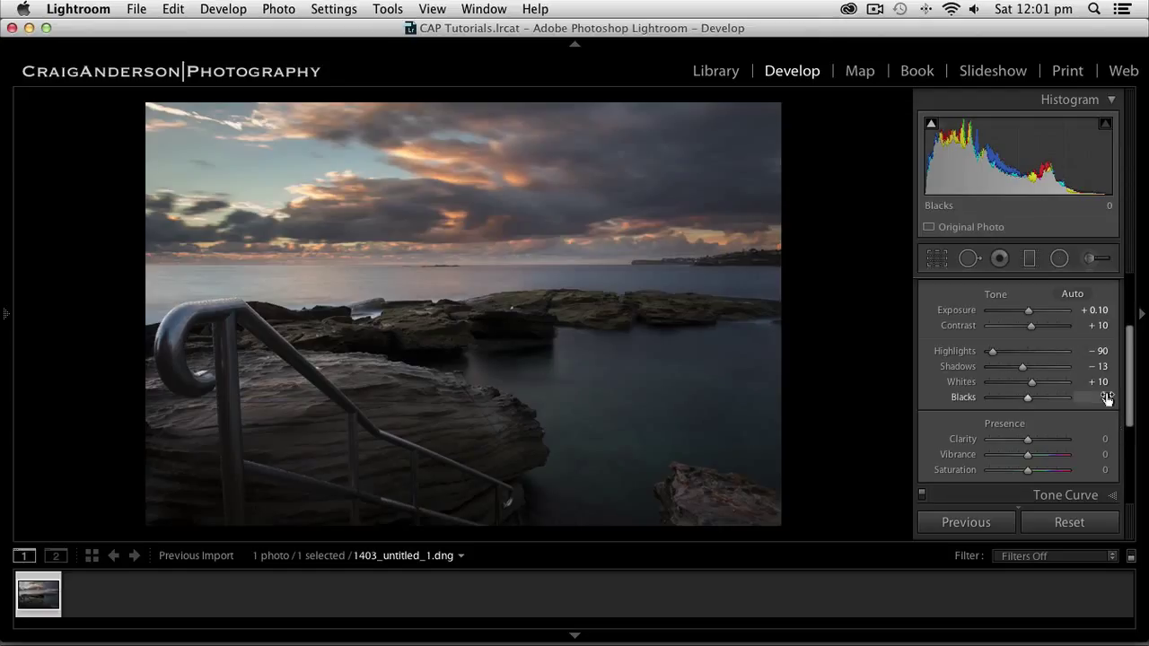
{"action": "left_click_drag", "start_coordinate": [1107, 398], "coordinate": [1114, 399]}
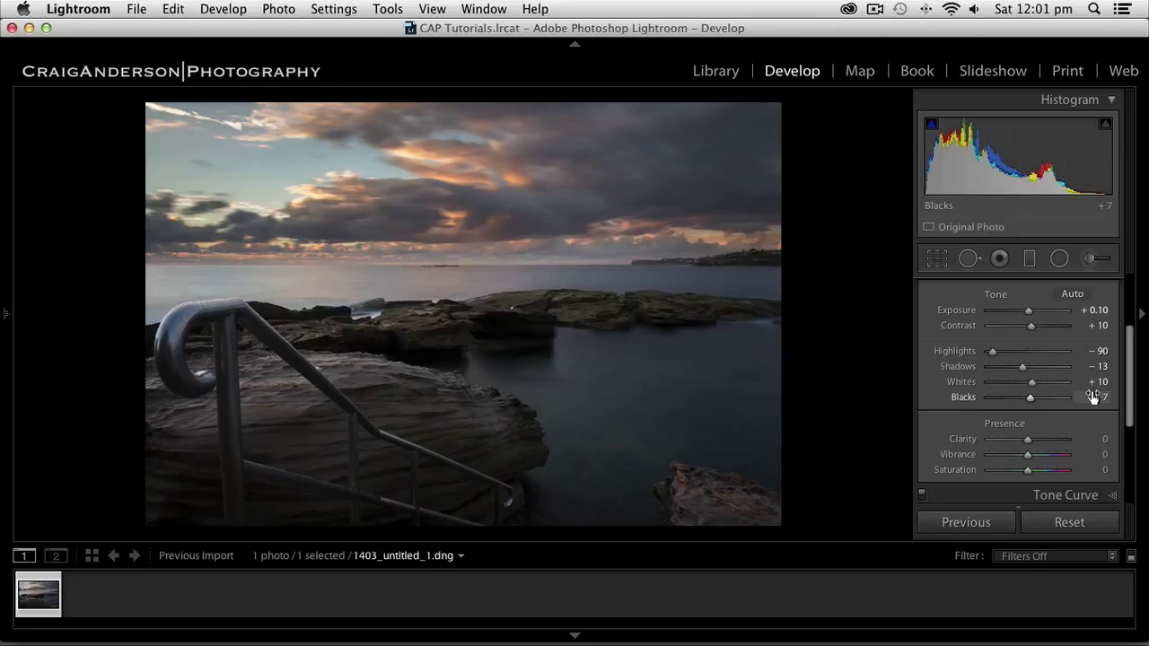
Step: Set Clarity to +30 in the Presence section of the Basic panel
{"action": "scroll", "coordinate": [1091, 391], "scroll_direction": "down", "scroll_amount": 5}
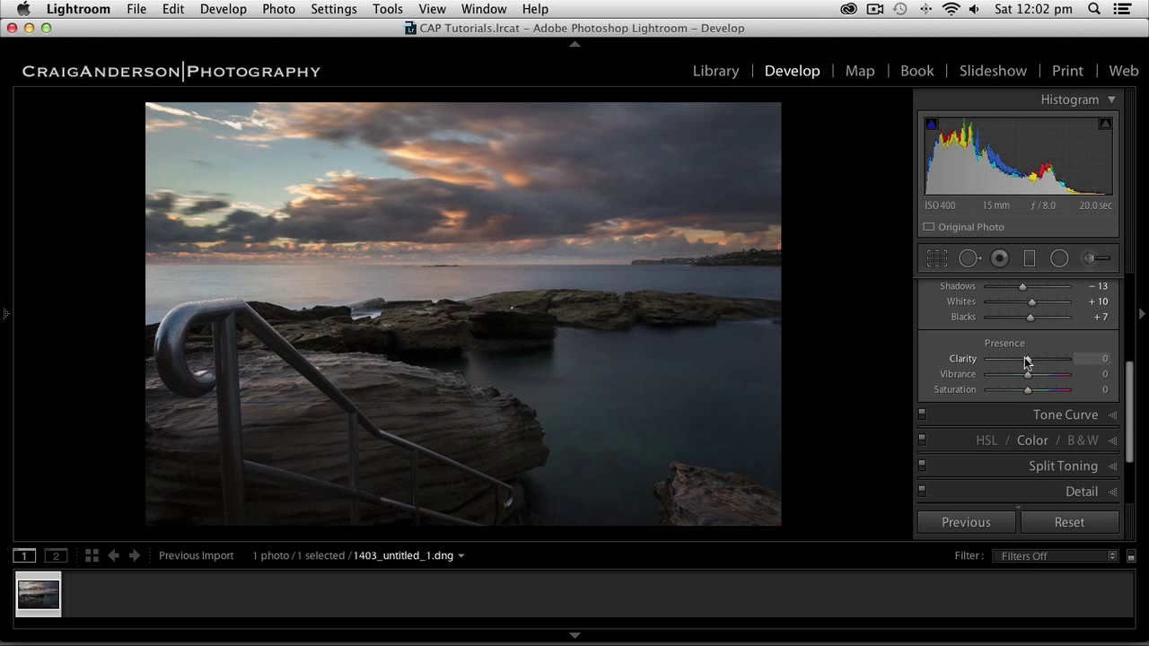
{"action": "left_click_drag", "start_coordinate": [1029, 361], "coordinate": [1041, 364]}
{"action": "left_click", "coordinate": [1096, 359]}
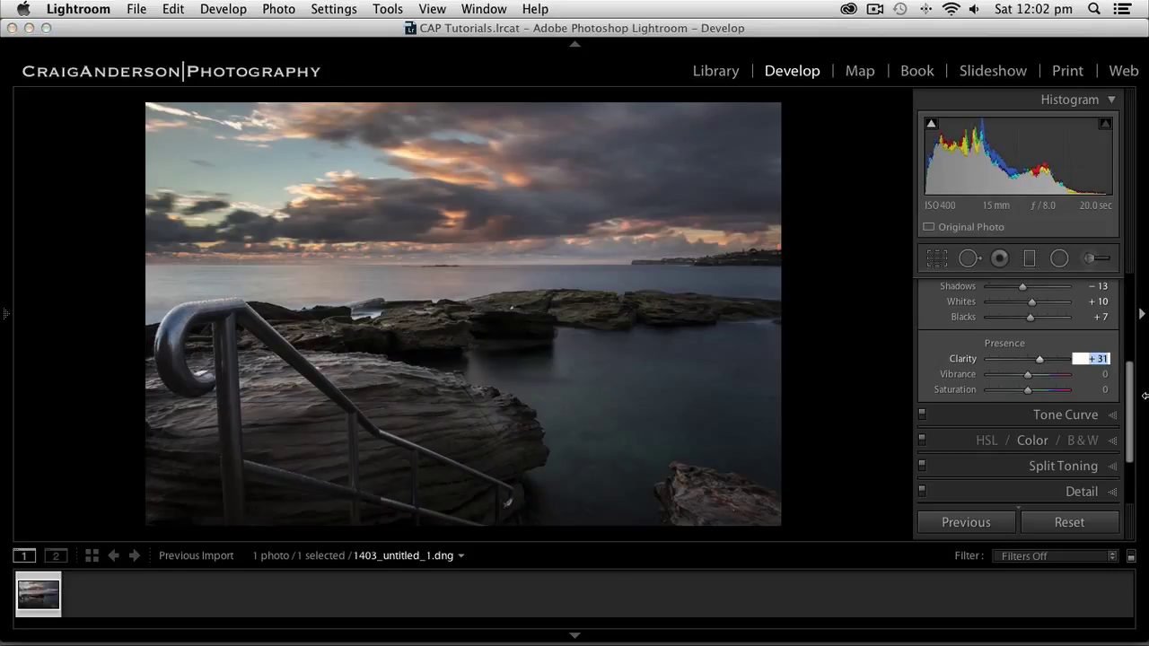
{"action": "type", "text": "30"}
{"action": "key", "text": "Return"}
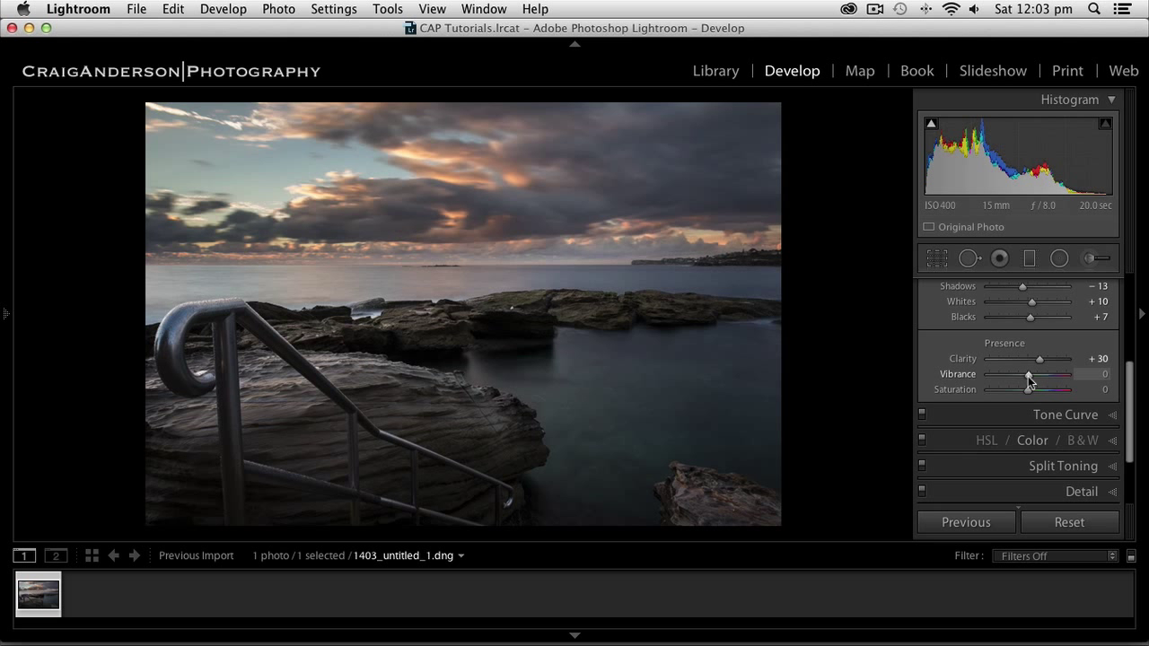
Step: Boost Vibrance to +41 and Saturation to +10 to richen the cloud and sea colours
{"action": "left_click_drag", "start_coordinate": [1028, 377], "coordinate": [1043, 376]}
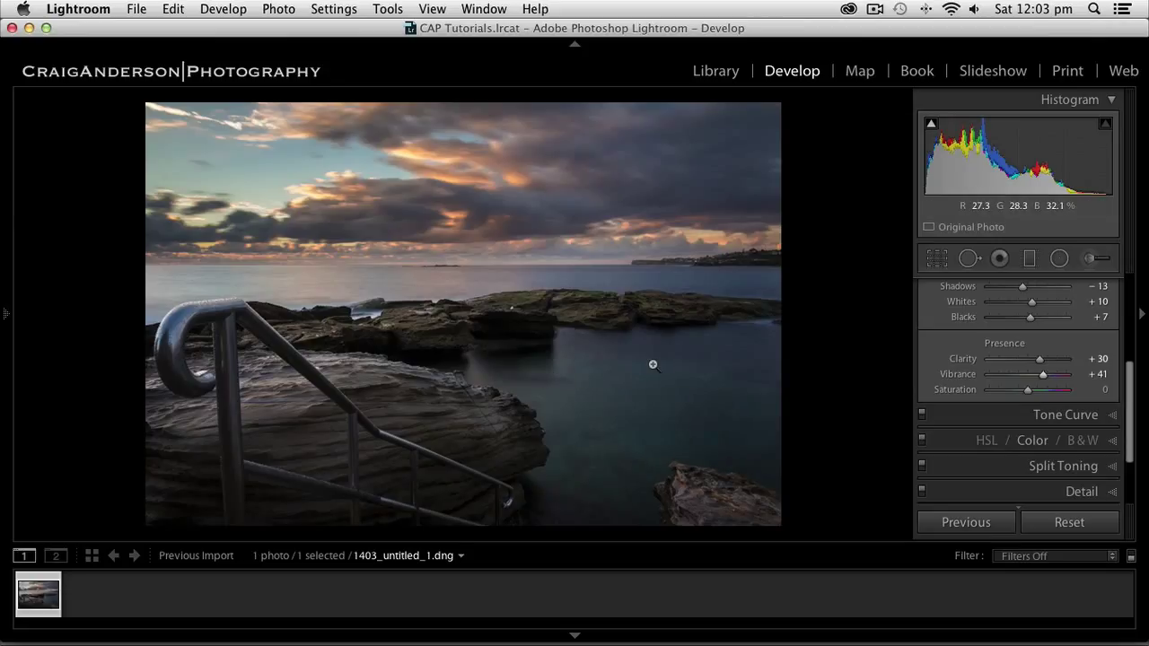
{"action": "left_click_drag", "start_coordinate": [1027, 390], "coordinate": [1031, 391]}
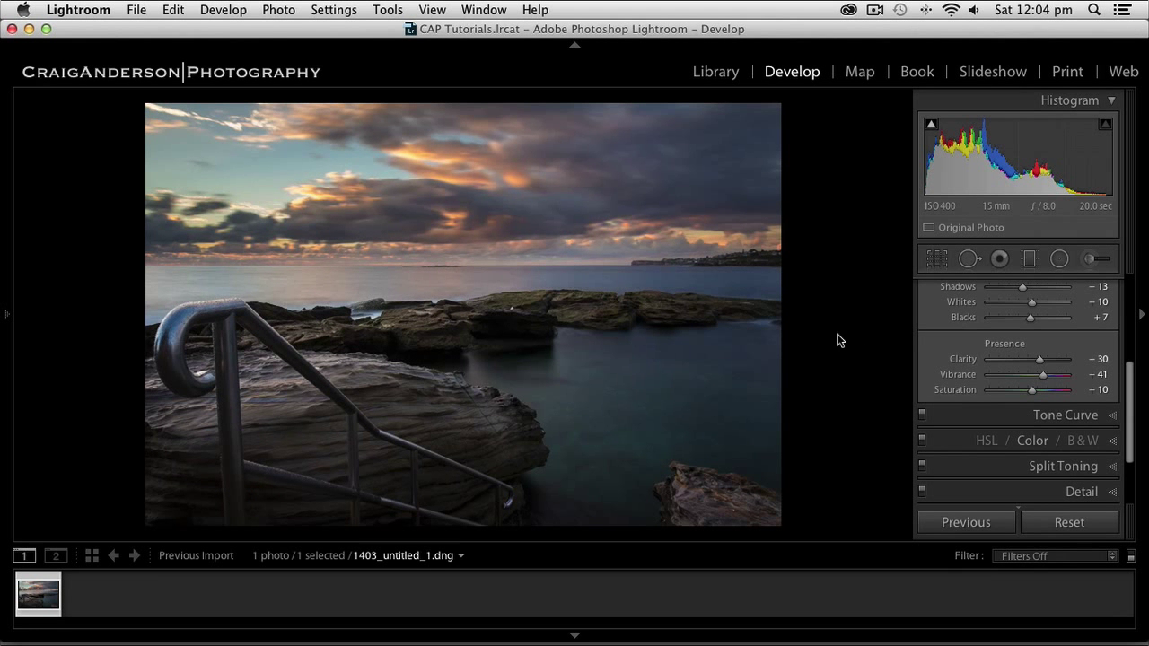
{"action": "scroll", "coordinate": [996, 384], "scroll_direction": "down", "scroll_amount": 3}
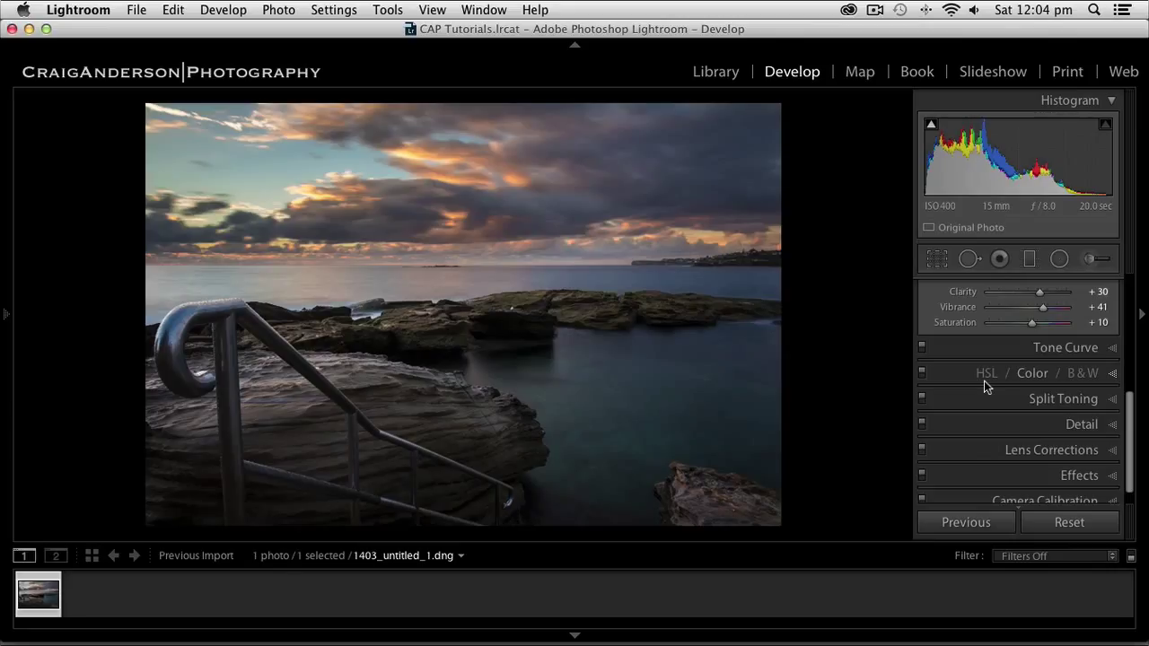
{"action": "scroll", "coordinate": [983, 380], "scroll_direction": "down", "scroll_amount": 1}
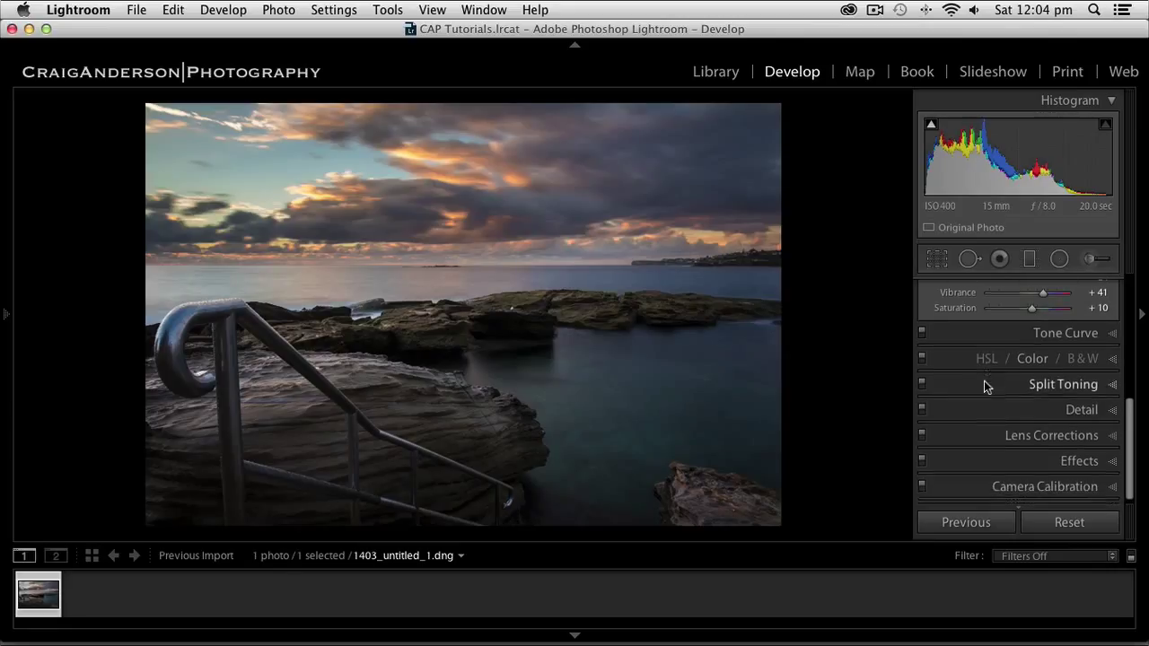
Step: Expand the Detail panel and pan the 1:1 preview onto the lit rocks
{"action": "left_click", "coordinate": [1113, 407]}
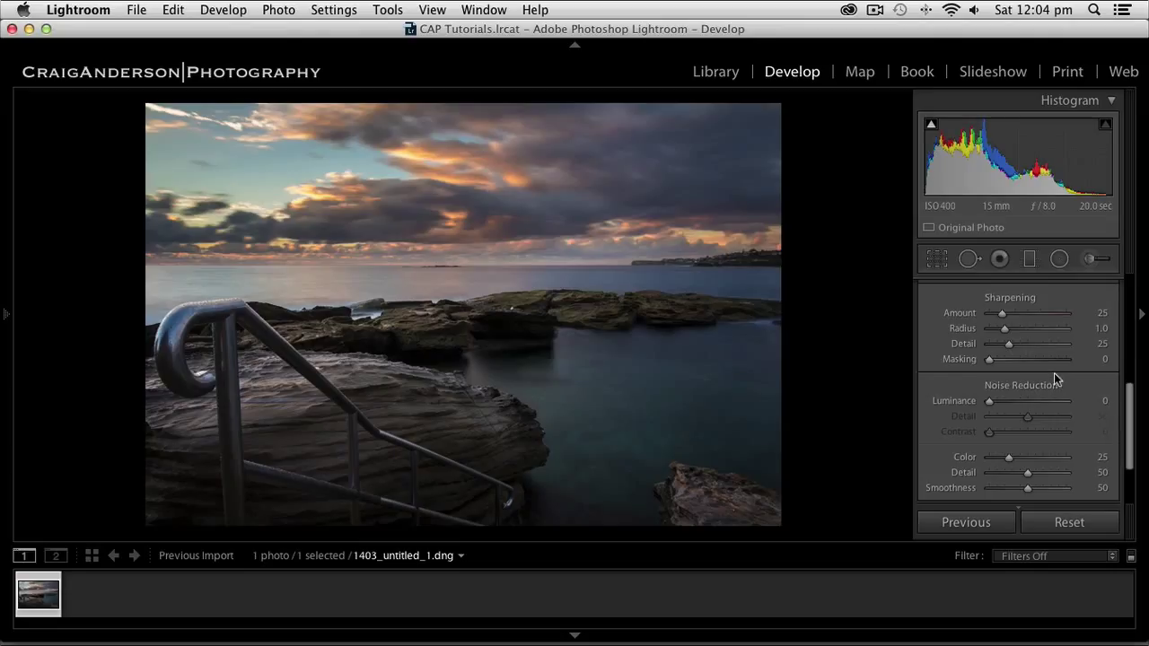
{"action": "scroll", "coordinate": [1053, 373], "scroll_direction": "up", "scroll_amount": 1}
{"action": "scroll", "coordinate": [1053, 372], "scroll_direction": "up", "scroll_amount": 5}
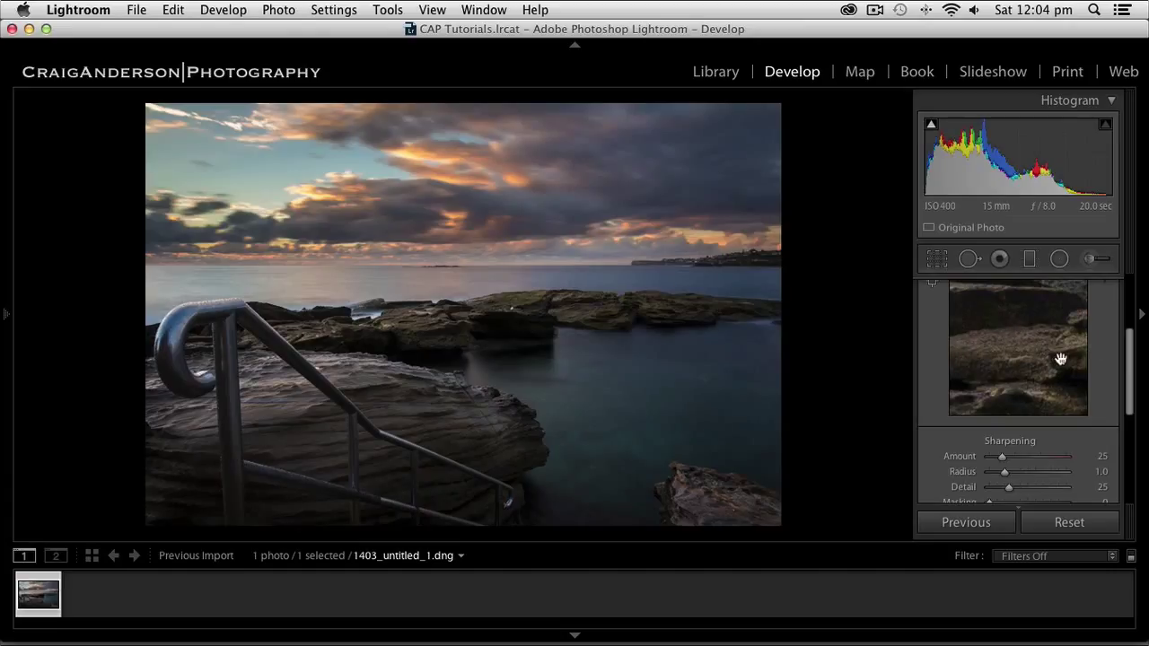
{"action": "left_click_drag", "start_coordinate": [1044, 367], "coordinate": [972, 385]}
{"action": "left_click_drag", "start_coordinate": [1054, 328], "coordinate": [1017, 393]}
{"action": "left_click_drag", "start_coordinate": [1035, 332], "coordinate": [1095, 367]}
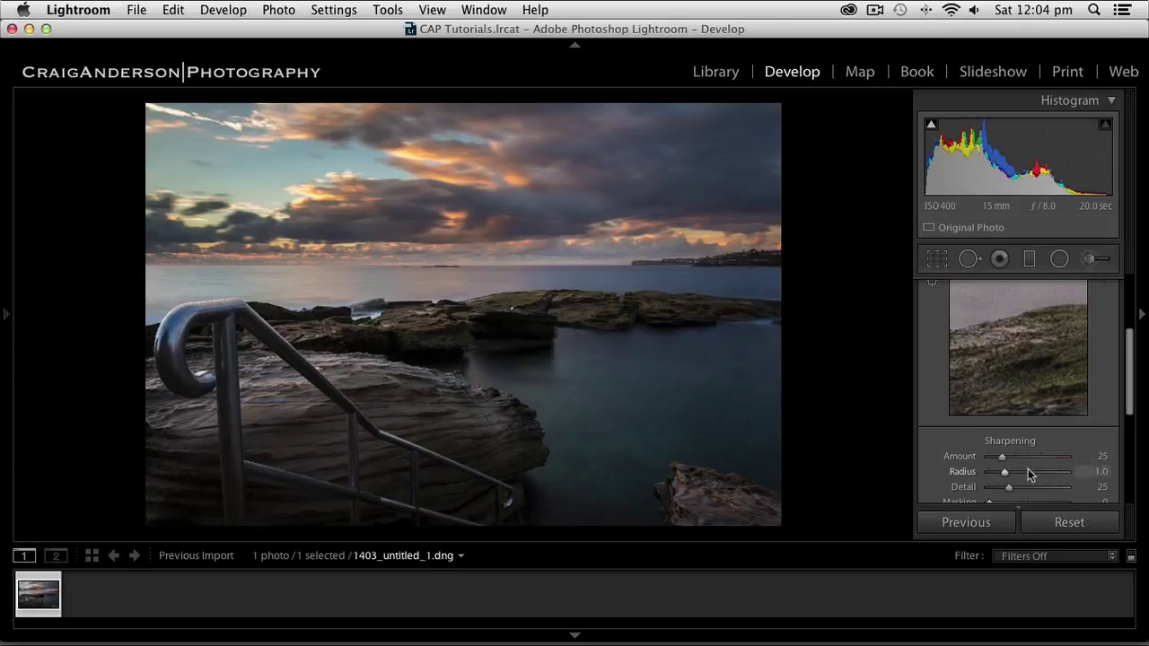
Step: Raise Sharpening Amount from 25 to 75, keeping Radius 1.0, Detail 25, Masking 0
{"action": "left_click_drag", "start_coordinate": [1002, 456], "coordinate": [1027, 458]}
{"action": "scroll", "coordinate": [1062, 435], "scroll_direction": "down", "scroll_amount": 5}
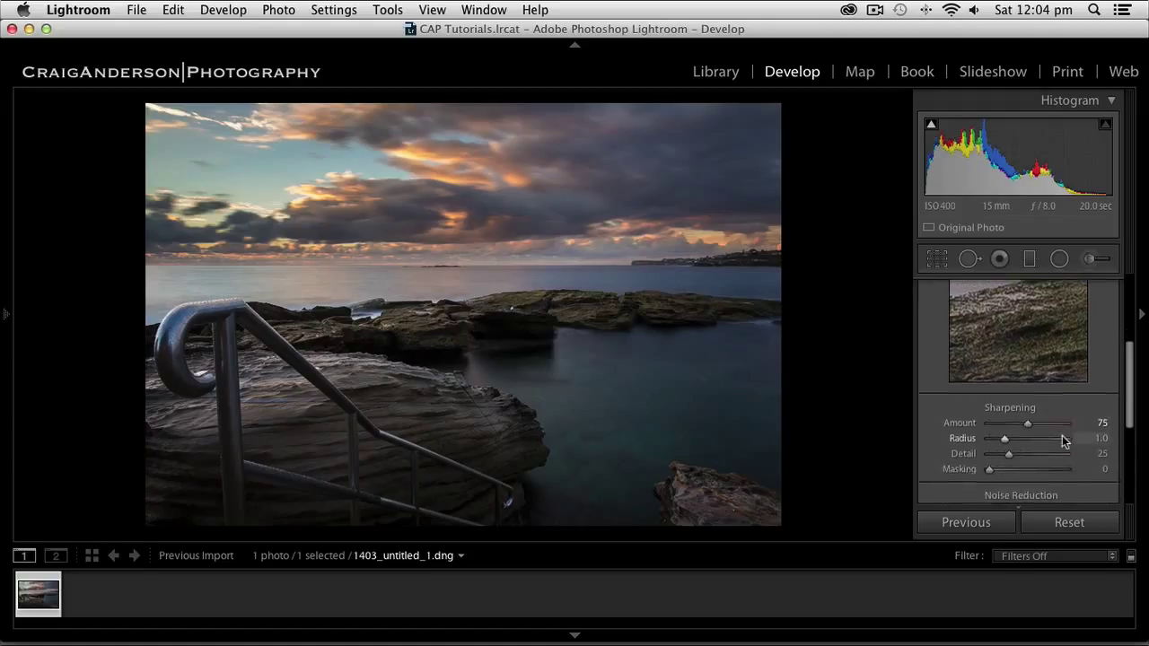
{"action": "scroll", "coordinate": [1062, 435], "scroll_direction": "up", "scroll_amount": 5}
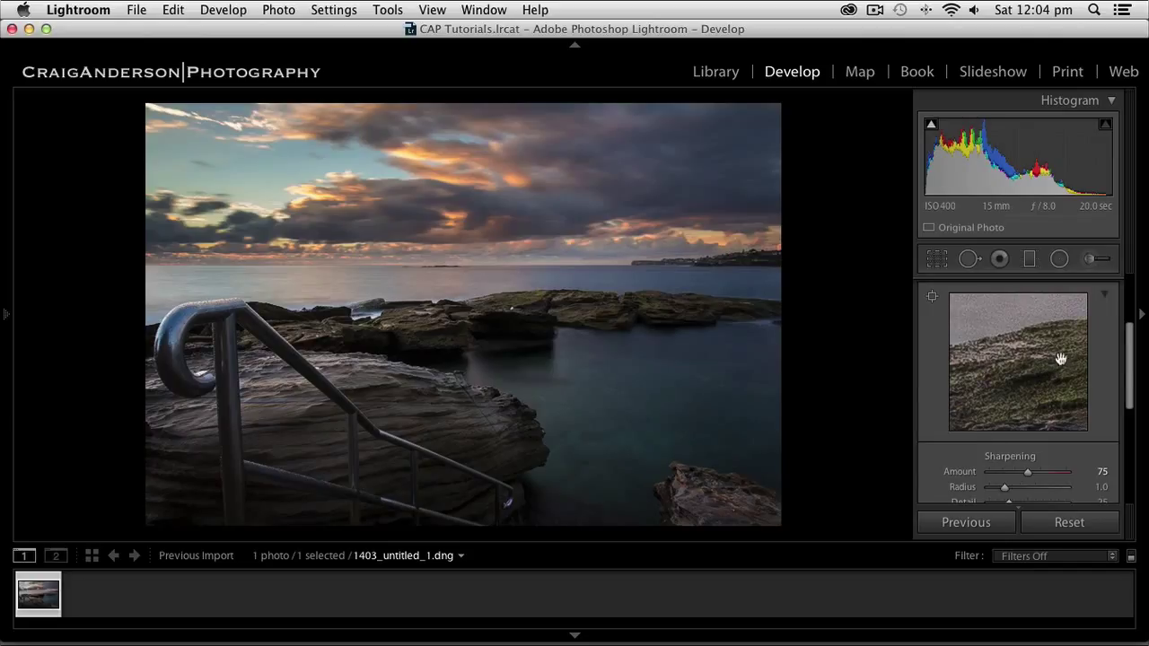
{"action": "left_click_drag", "start_coordinate": [1059, 359], "coordinate": [1060, 361]}
{"action": "scroll", "coordinate": [1060, 362], "scroll_direction": "down", "scroll_amount": 5}
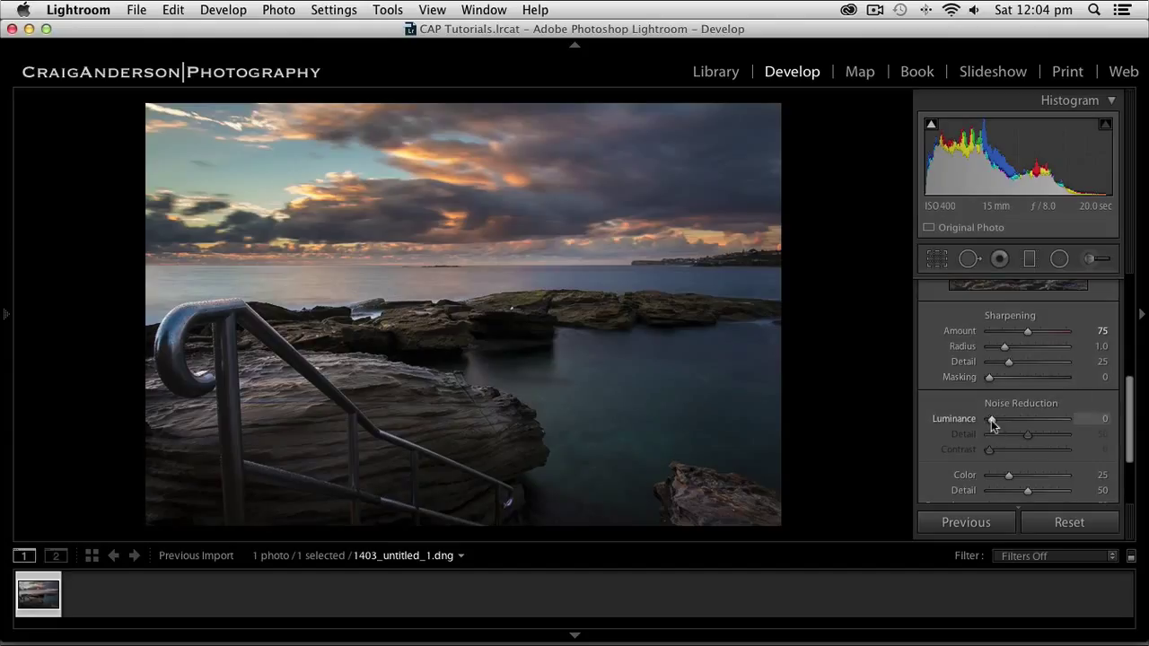
Step: Set Noise Reduction Luminance to 30, leaving Color at 25
{"action": "left_click_drag", "start_coordinate": [991, 420], "coordinate": [1013, 420]}
{"action": "scroll", "coordinate": [1056, 429], "scroll_direction": "up", "scroll_amount": 5}
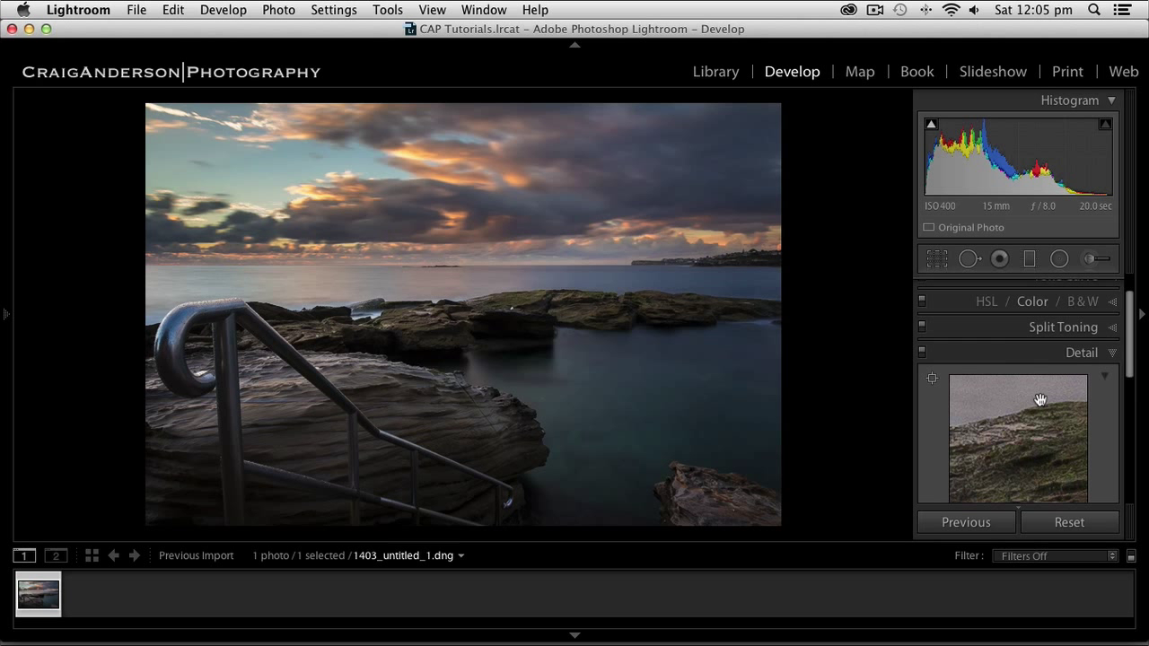
{"action": "scroll", "coordinate": [1039, 398], "scroll_direction": "down", "scroll_amount": 5}
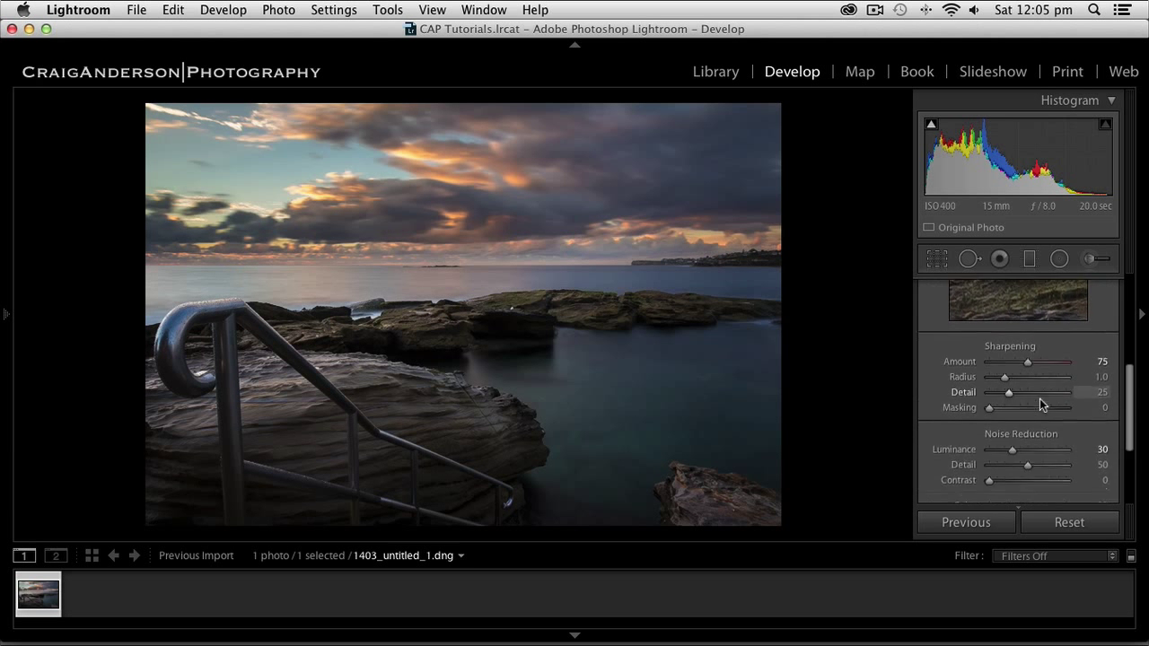
{"action": "scroll", "coordinate": [1039, 398], "scroll_direction": "down", "scroll_amount": 5}
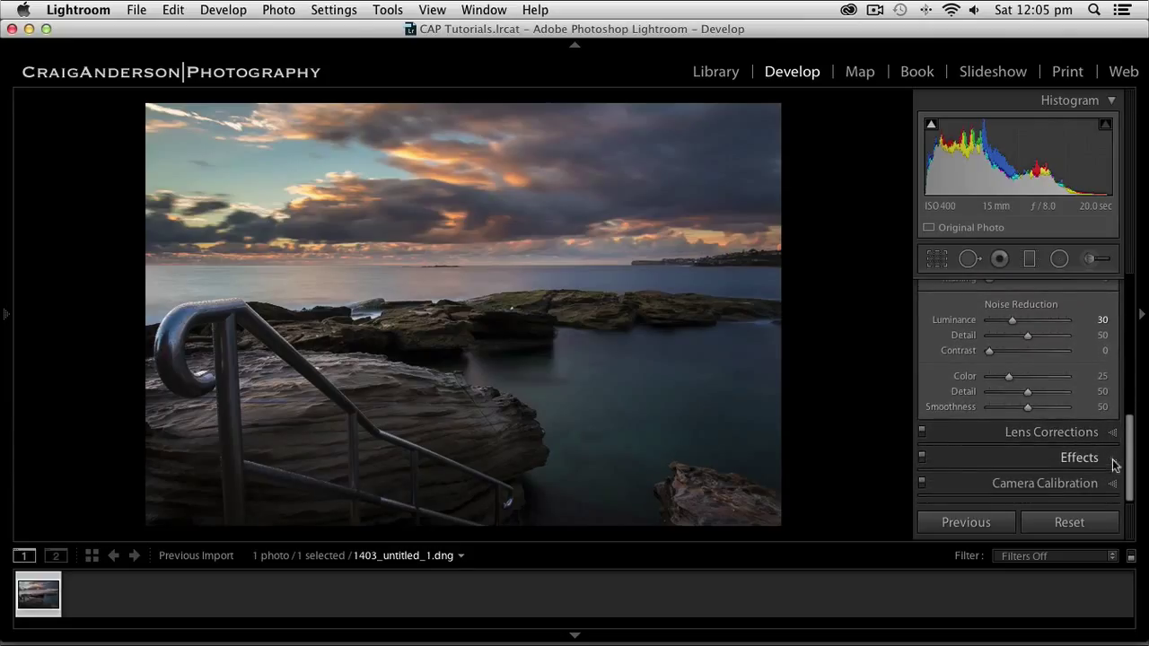
Step: Apply a −15 Highlight Priority post-crop vignette from the Effects panel
{"action": "left_click", "coordinate": [1112, 460]}
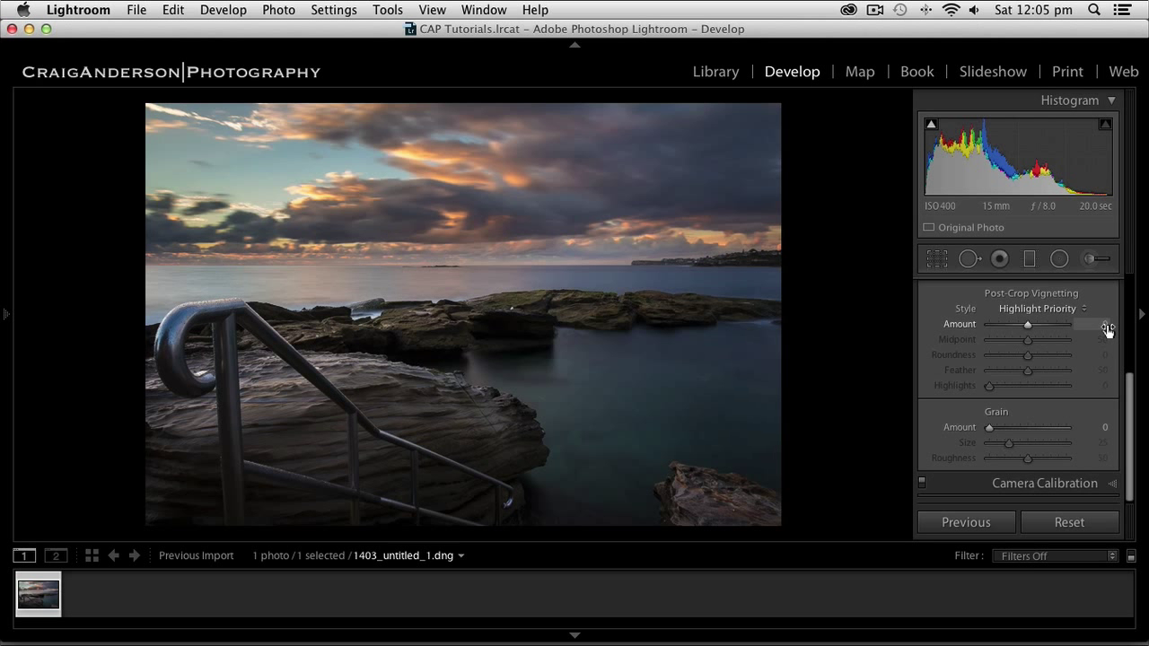
{"action": "mouse_move", "coordinate": [1106, 325]}
{"action": "left_mouse_down"}
{"action": "mouse_move", "coordinate": [1142, 325]}
{"action": "mouse_move", "coordinate": [1076, 325]}
{"action": "mouse_move", "coordinate": [1095, 325]}
{"action": "left_mouse_up"}
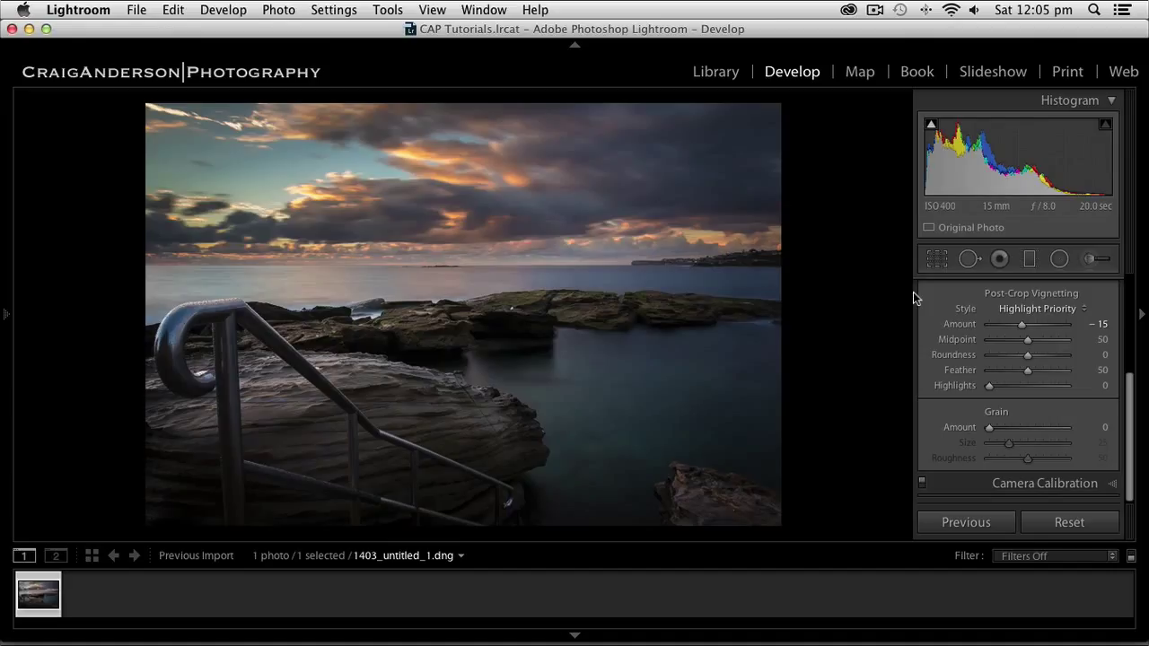
{"action": "scroll", "coordinate": [1056, 315], "scroll_direction": "up", "scroll_amount": 5}
Step: Expand the Basic panel and raise Exposure from +0.10 to +0.25
{"action": "left_click", "coordinate": [1106, 291]}
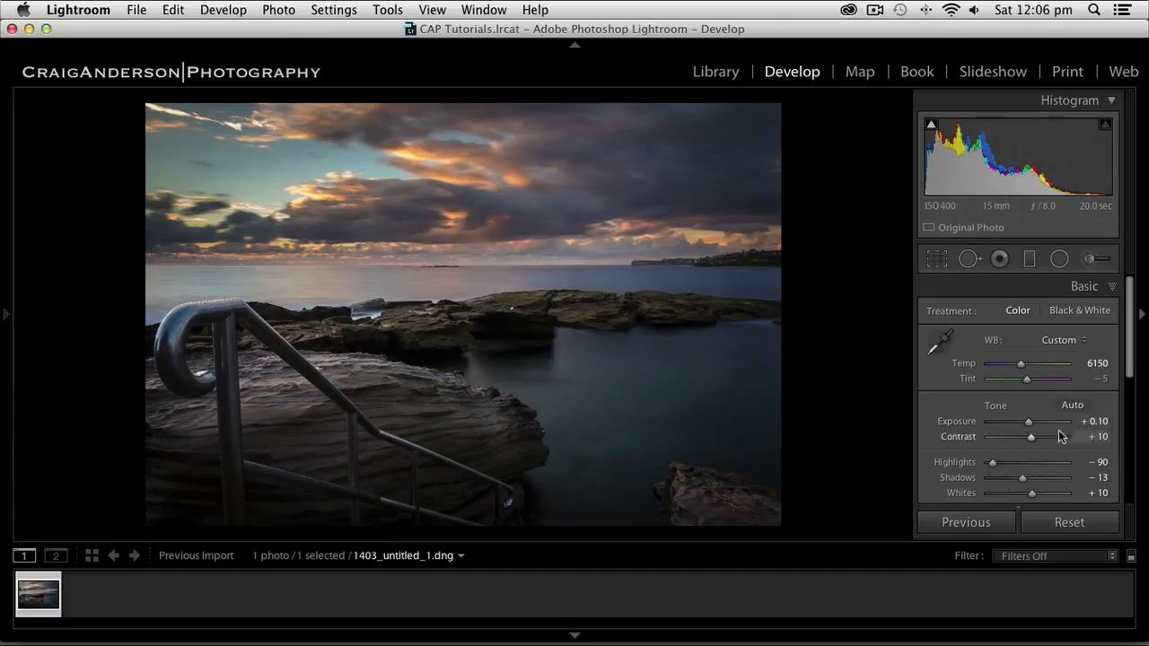
{"action": "left_click_drag", "start_coordinate": [1031, 425], "coordinate": [1032, 426]}
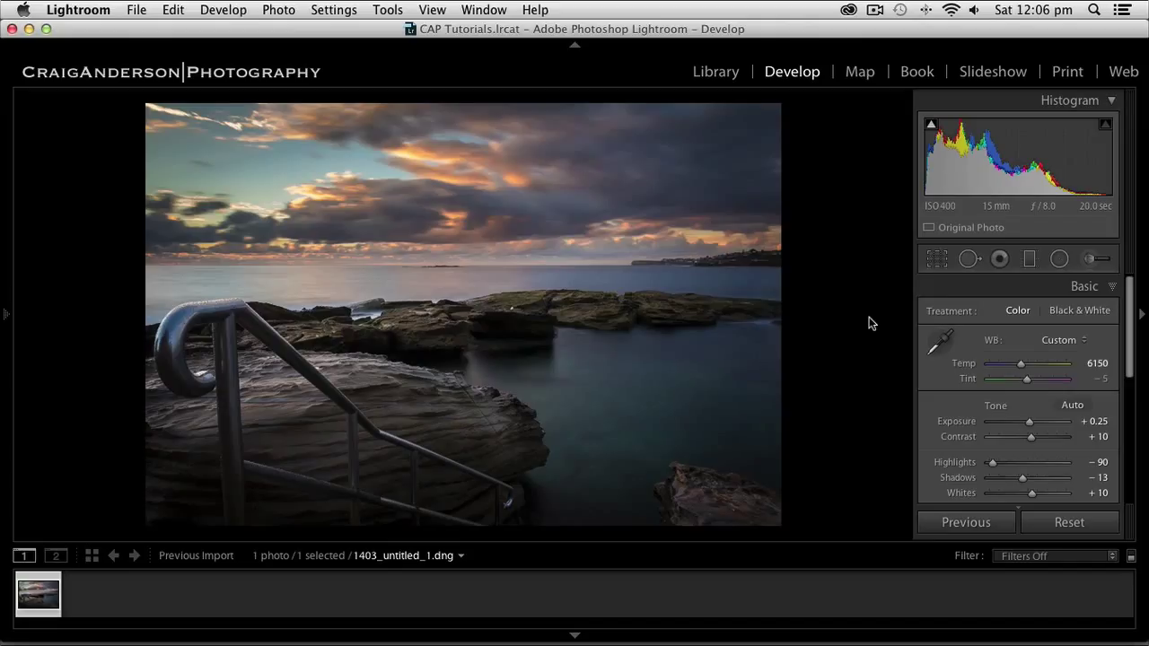
{"action": "key", "text": "backslash"}
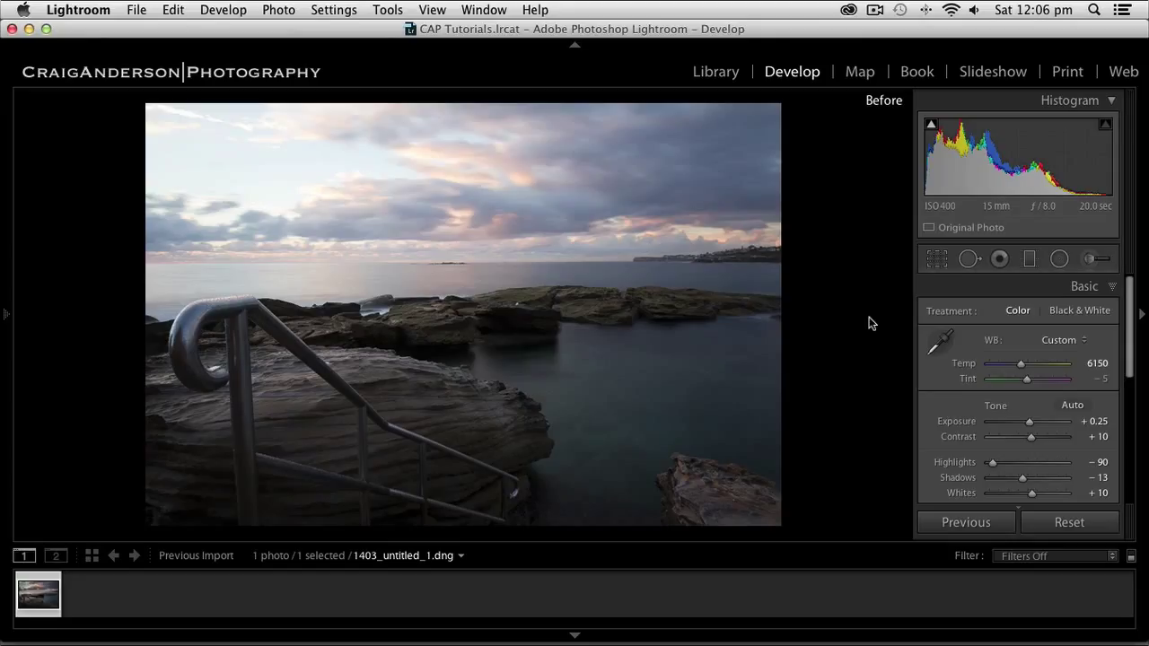
{"action": "key", "text": "backslash"}
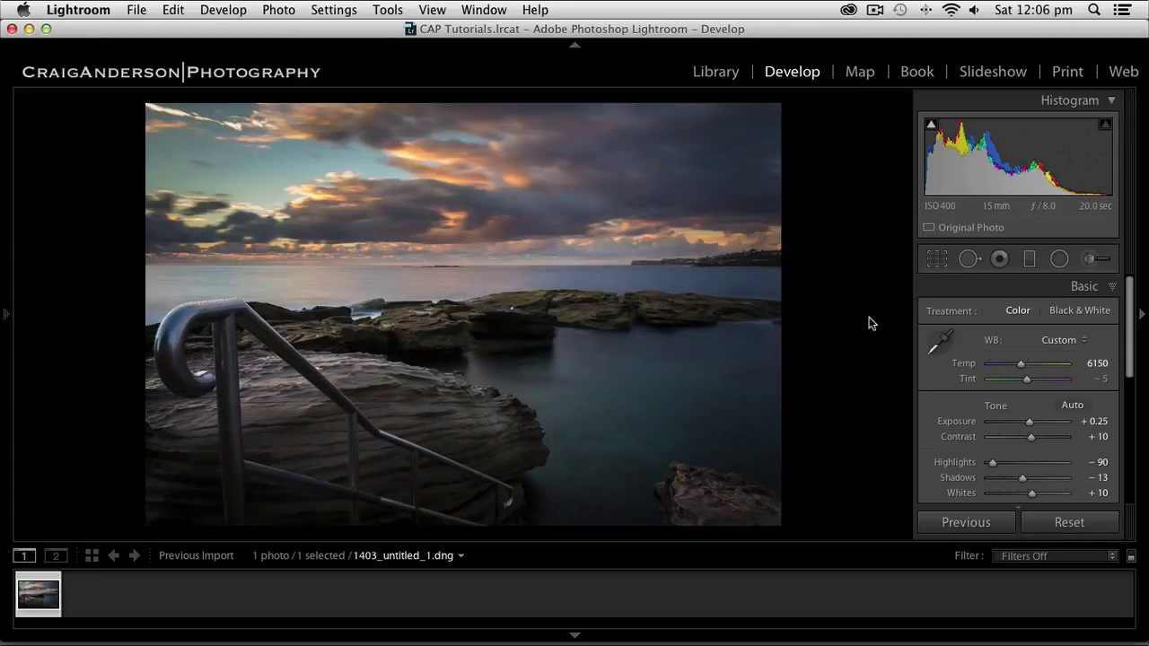